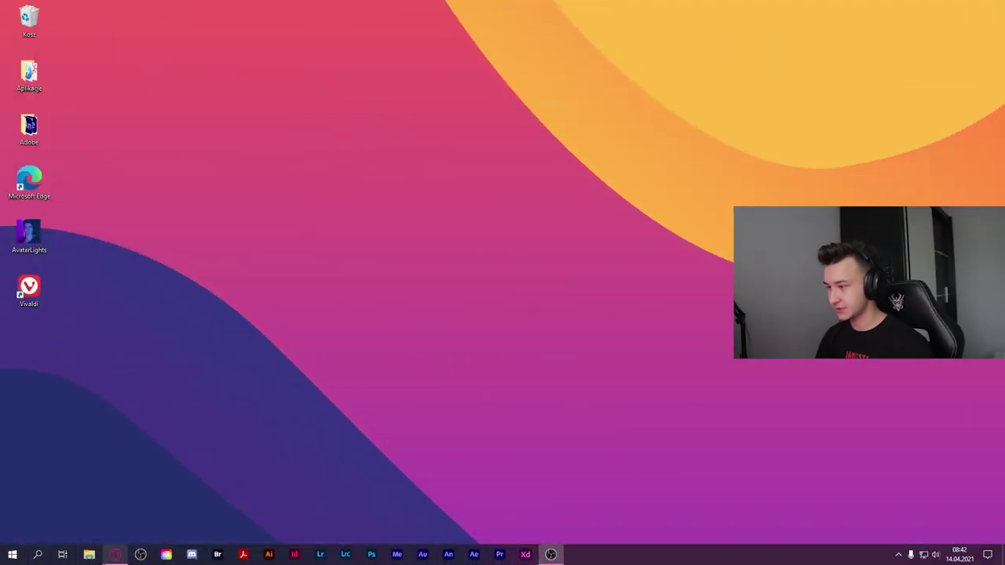
- In a new tab, search Google for 'tipo live' and open the tipo.live login page
click(363, 8)
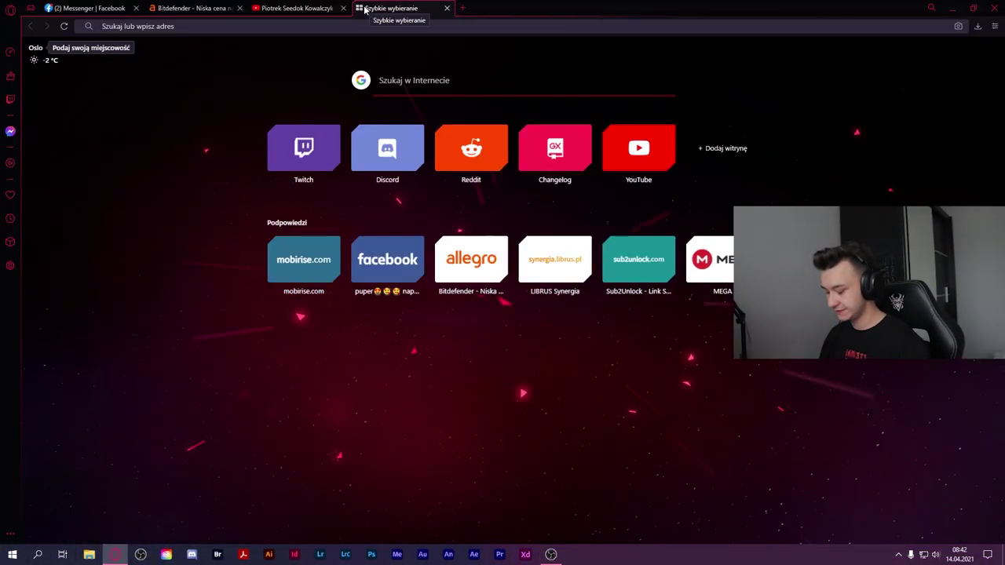
text(tipeo)
key(Return)
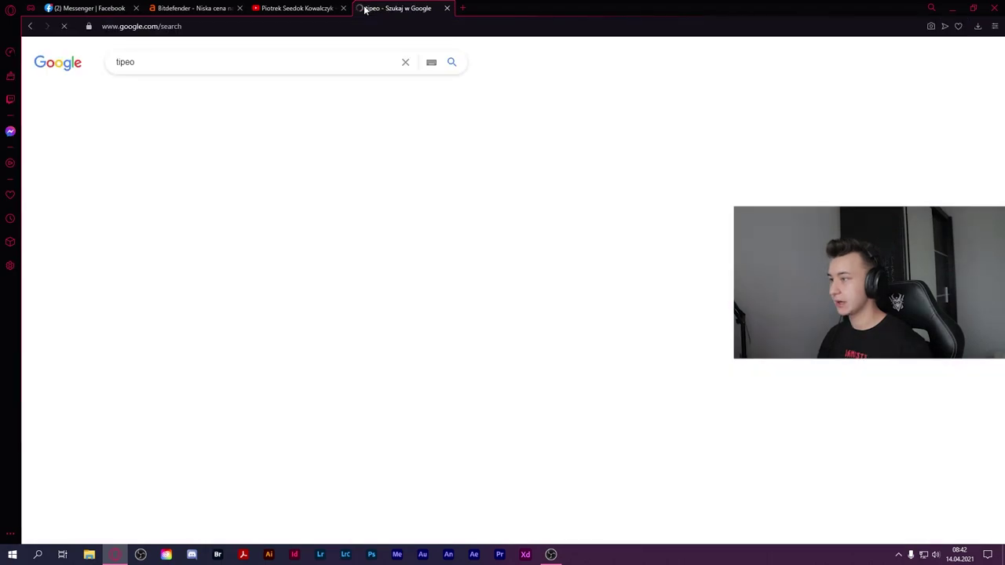
click(257, 152)
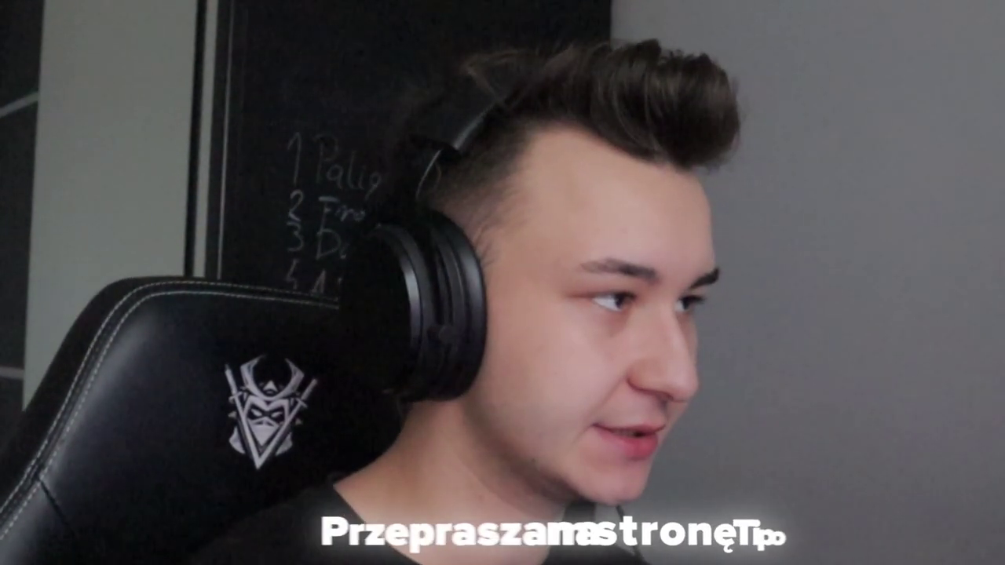
text(ive)
key(Return)
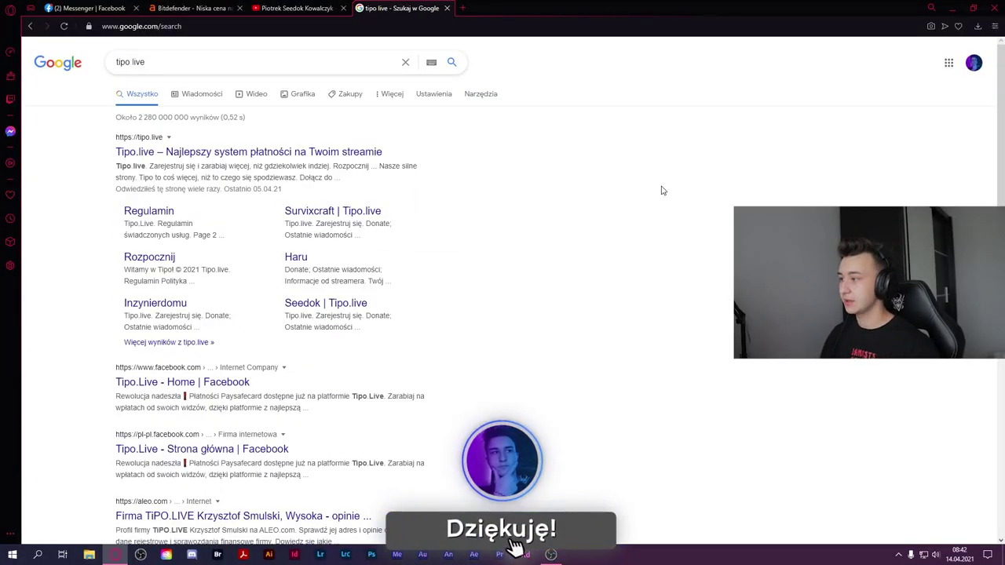
click(320, 152)
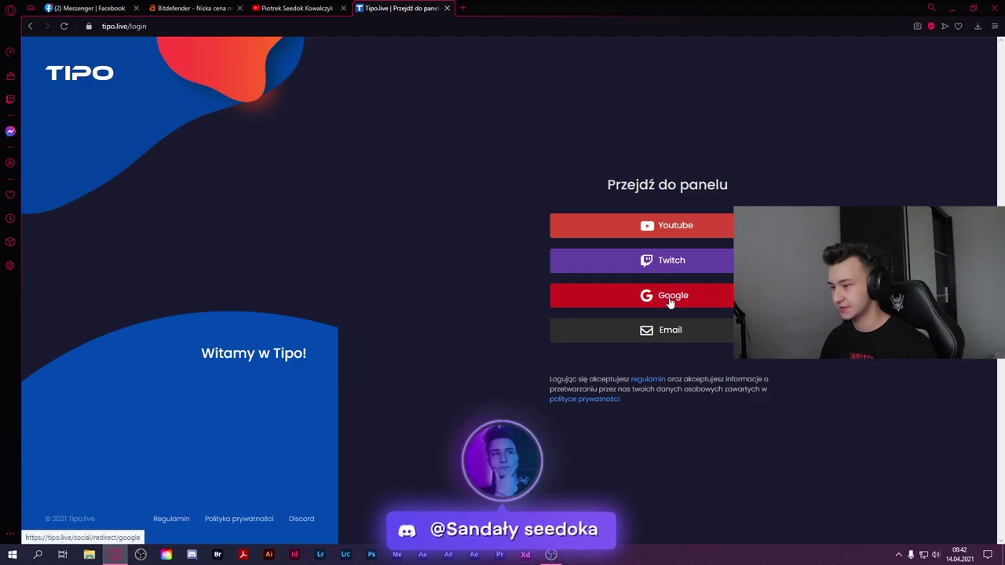
- Sign in to Tipo.live with a Google account and open Konto > Ustawienia strony
click(656, 234)
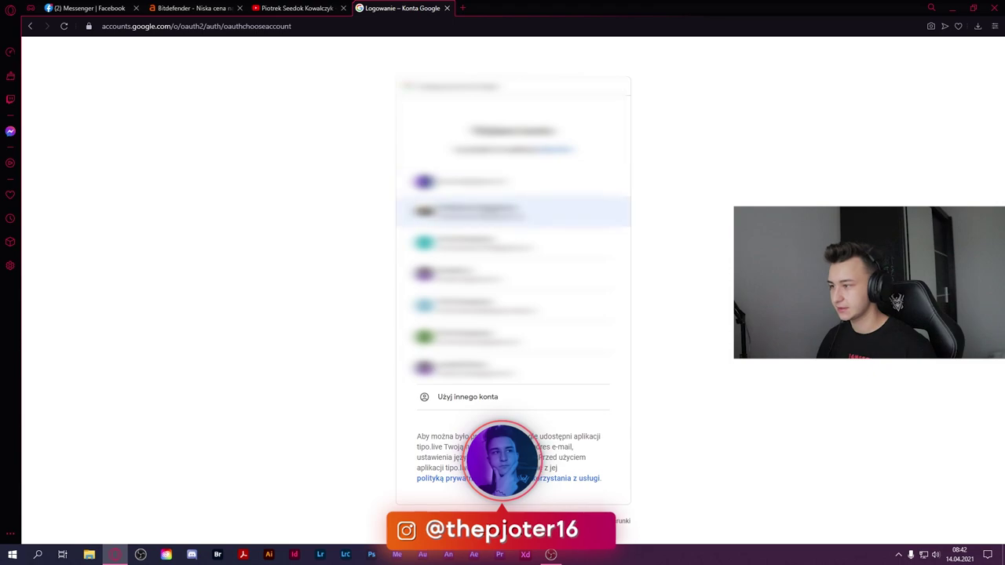
click(469, 192)
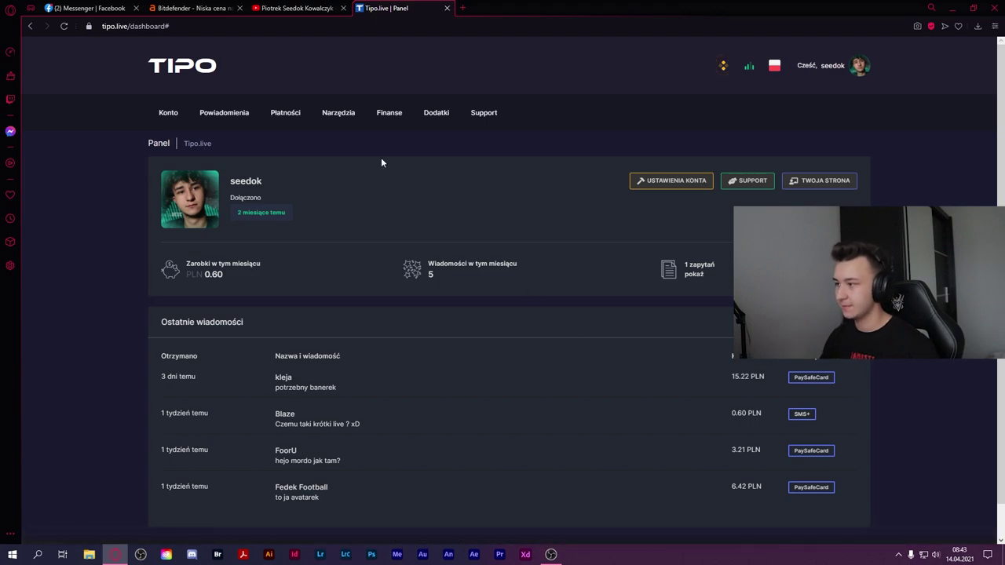
click(179, 113)
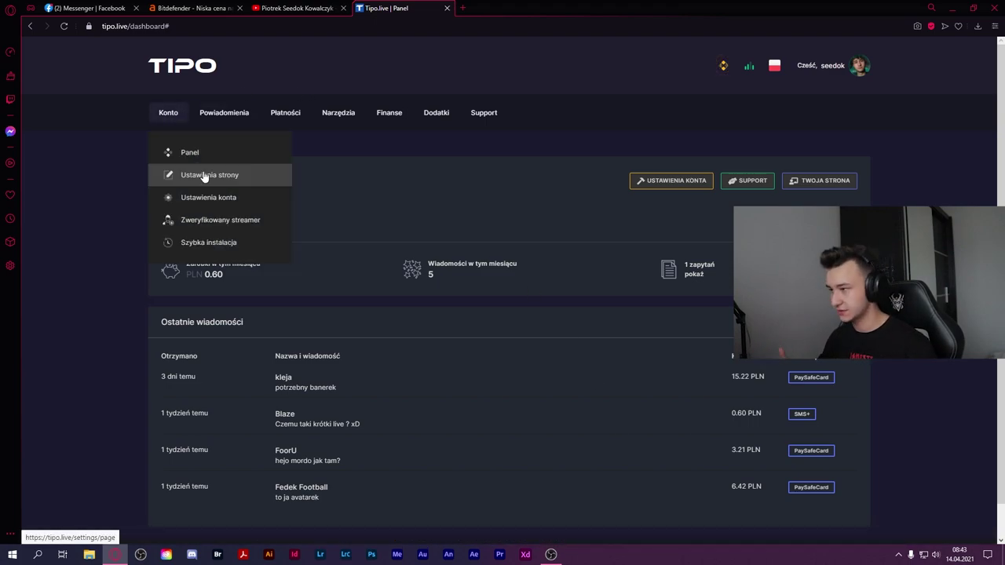
click(204, 175)
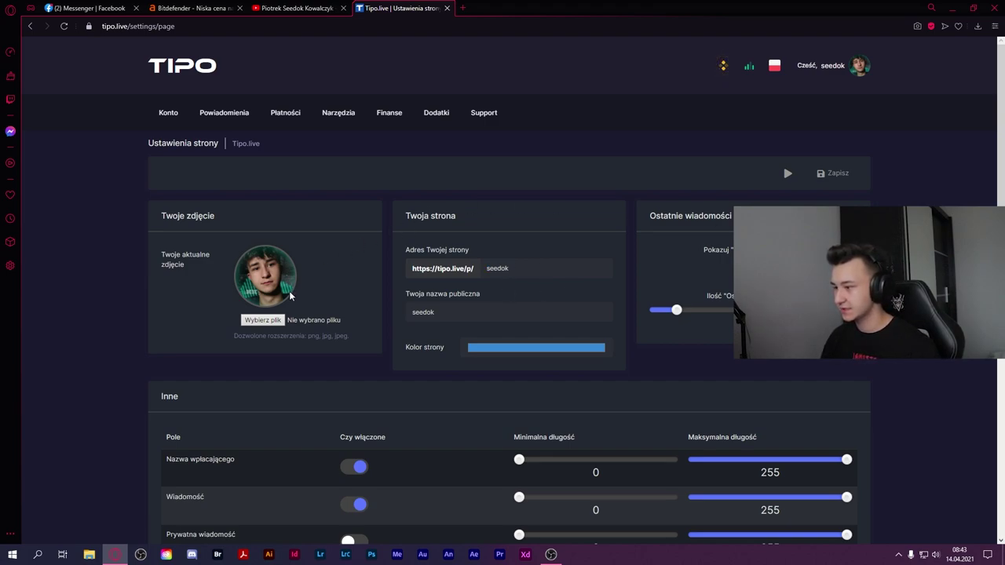
- Upload AvatarLights.png as the new profile picture
scroll(328, 290, down, 2)
scroll(195, 218, down, 2)
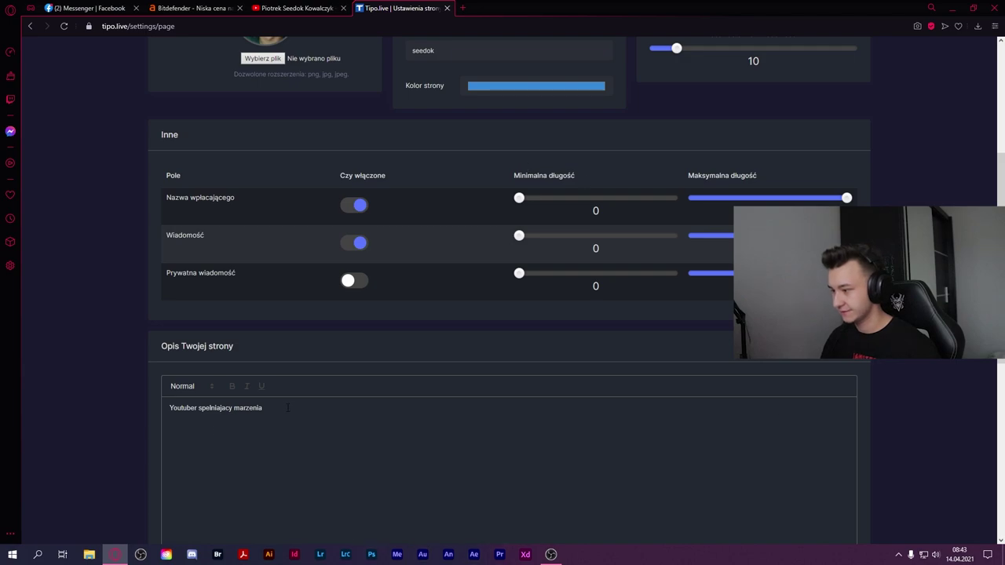
scroll(385, 479, down, 5)
scroll(392, 487, up, 2)
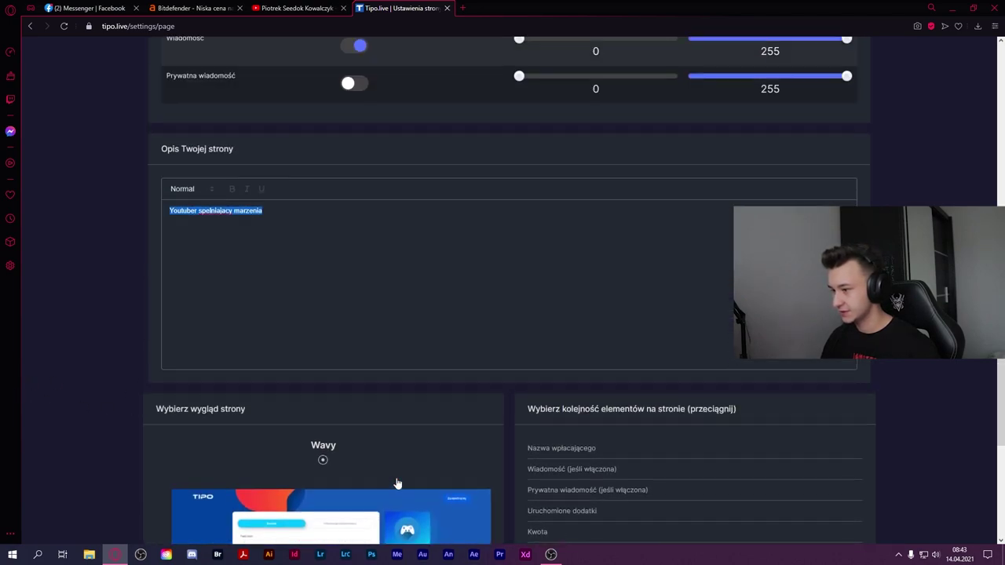
scroll(397, 480, down, 3)
scroll(436, 492, up, 9)
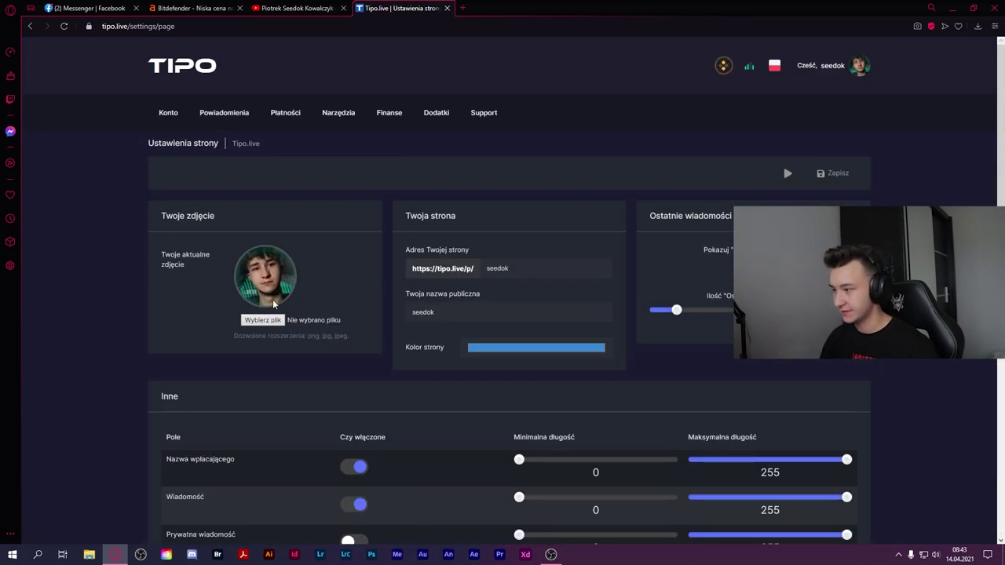
click(271, 322)
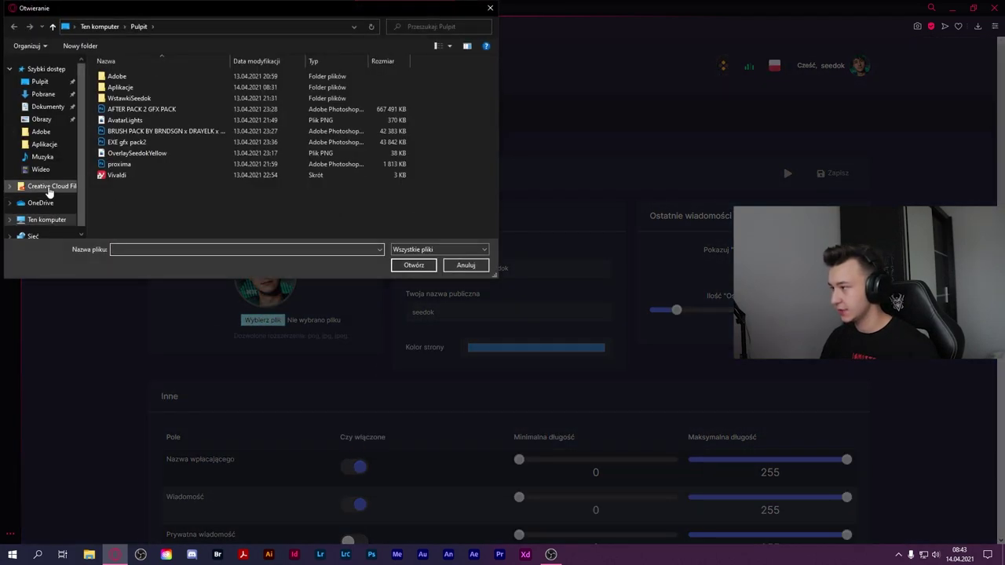
double_click(124, 120)
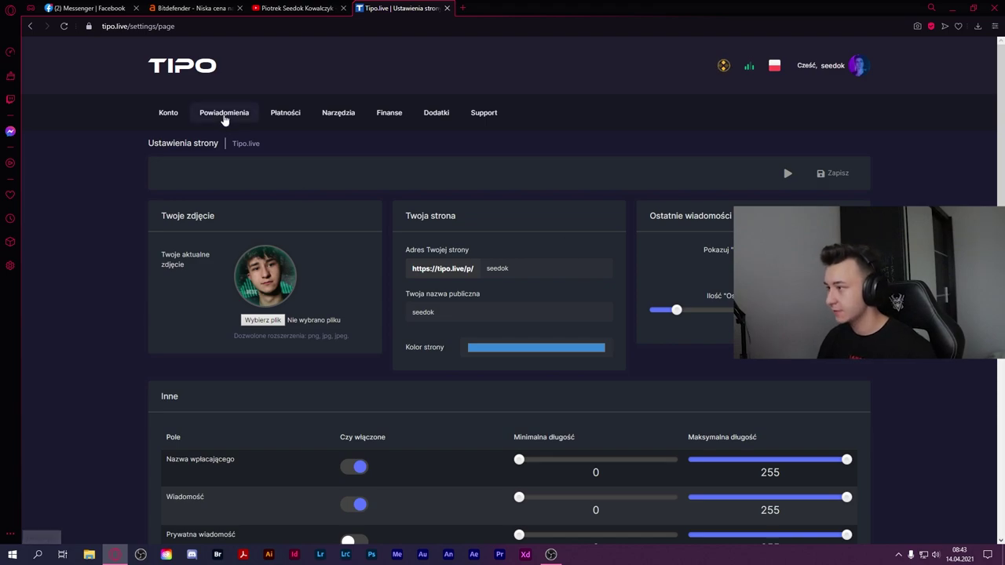
mouse_move(169, 113)
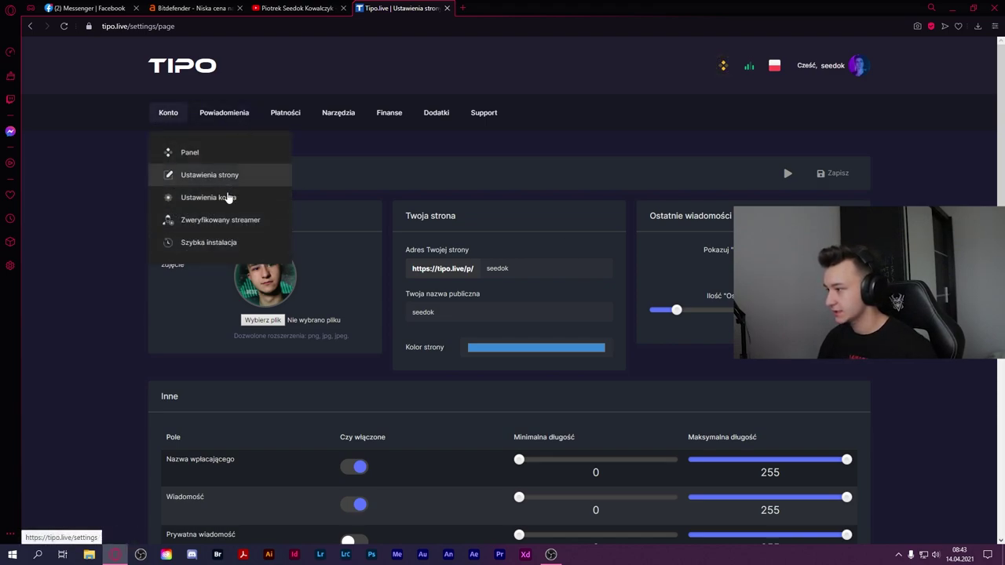
- Edit the Nowa płatność alert theme and show the Waluta text style (size 35, weight 500)
click(226, 198)
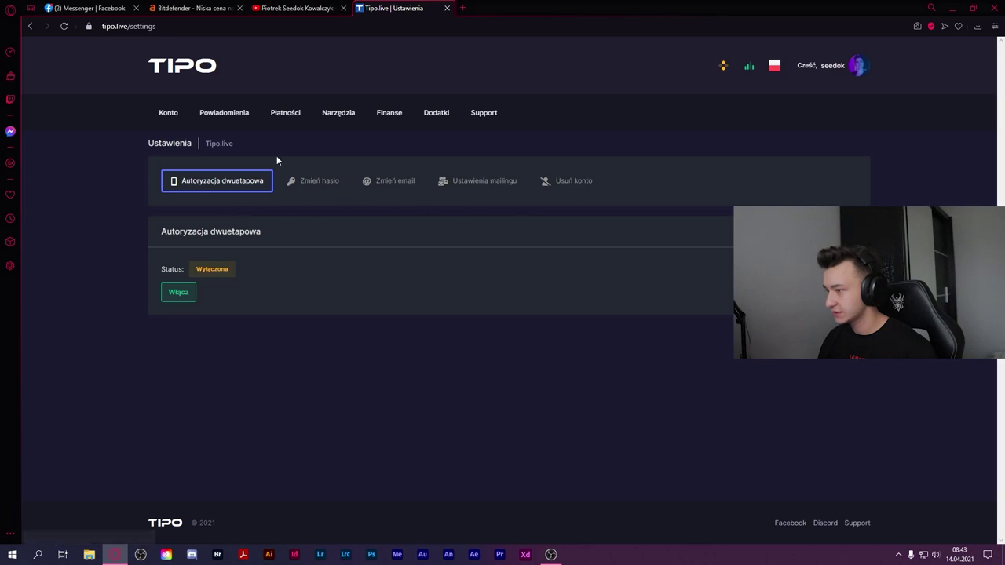
mouse_move(224, 118)
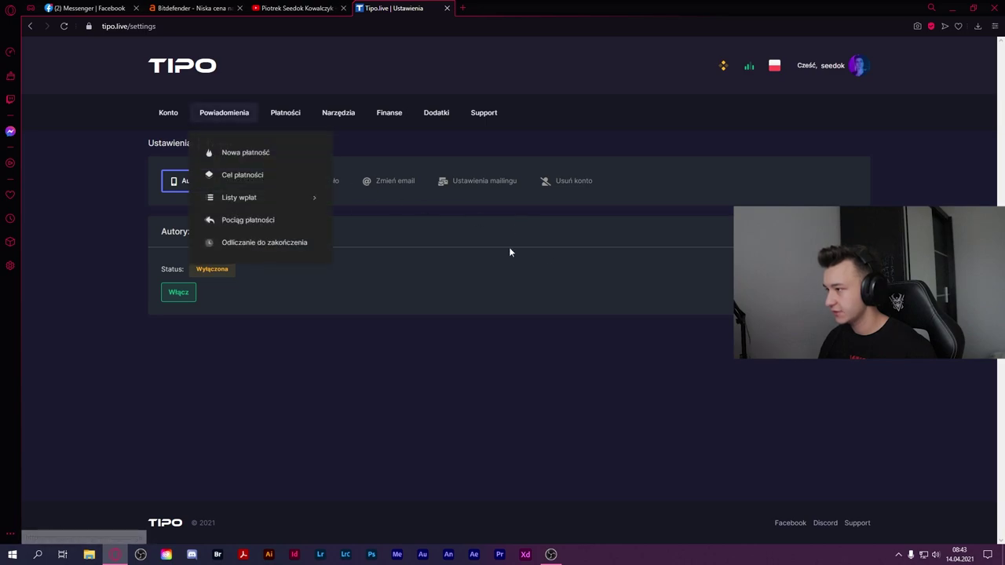
click(232, 153)
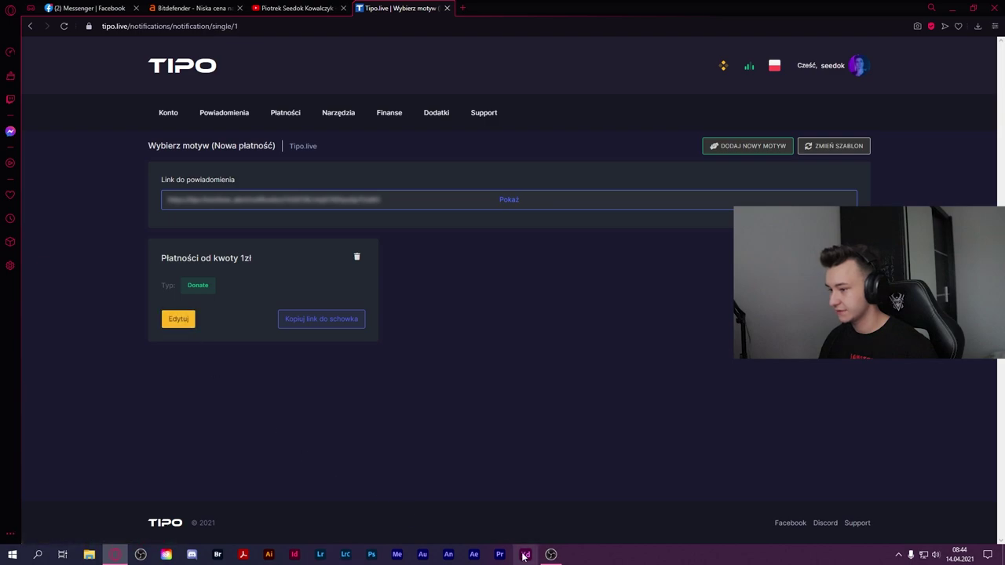
scroll(324, 382, down, 3)
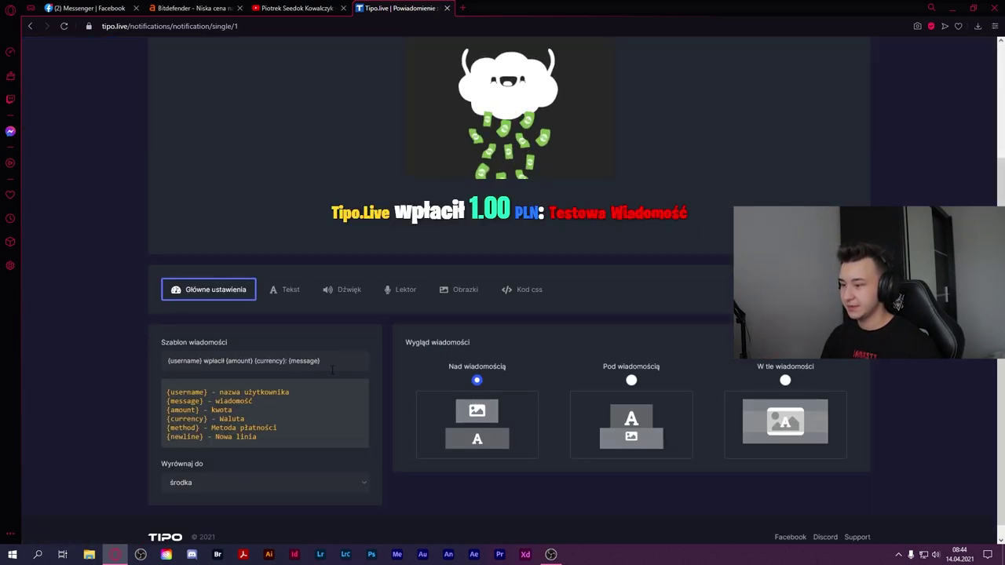
double_click(361, 213)
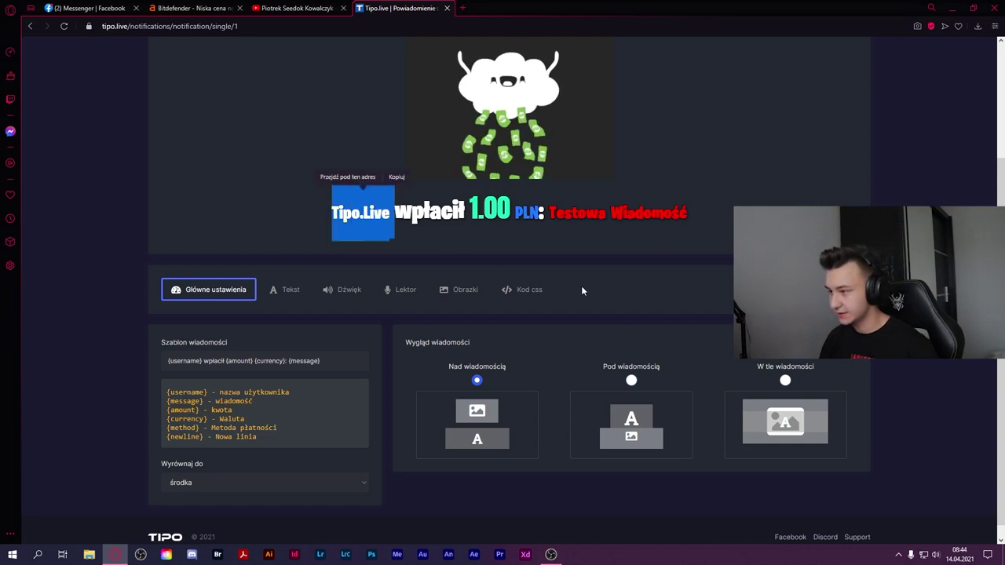
click(291, 289)
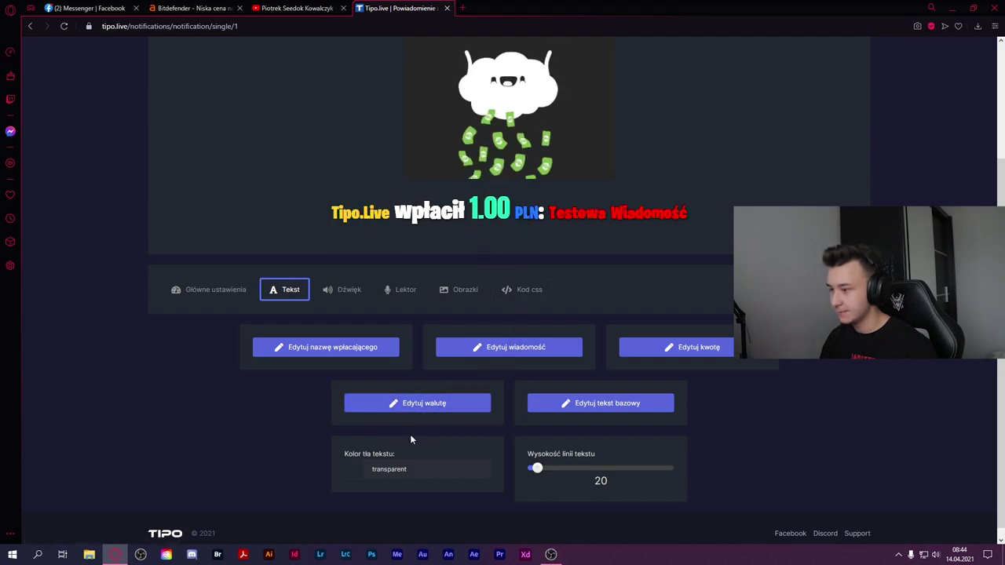
click(414, 404)
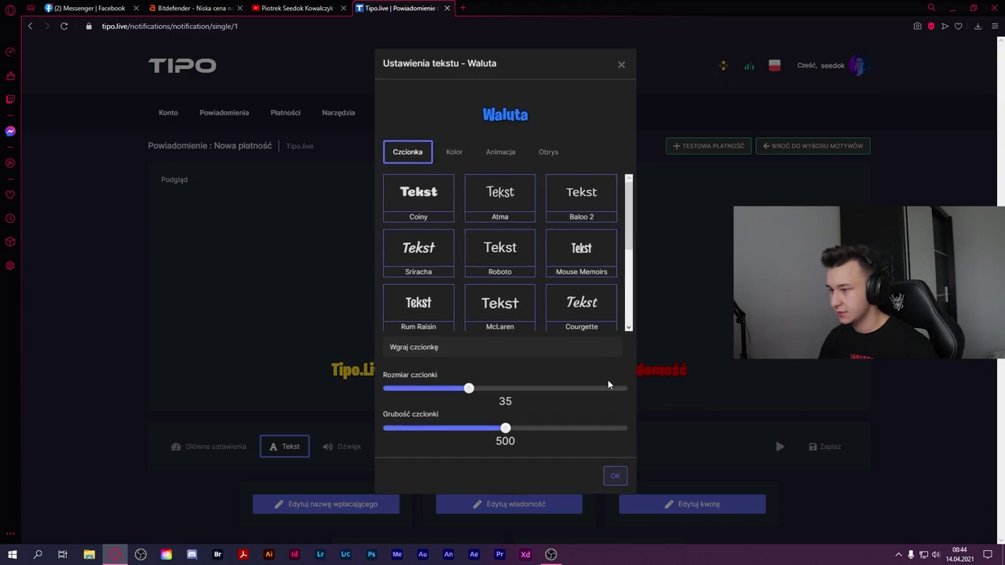
scroll(621, 307, down, 5)
click(615, 475)
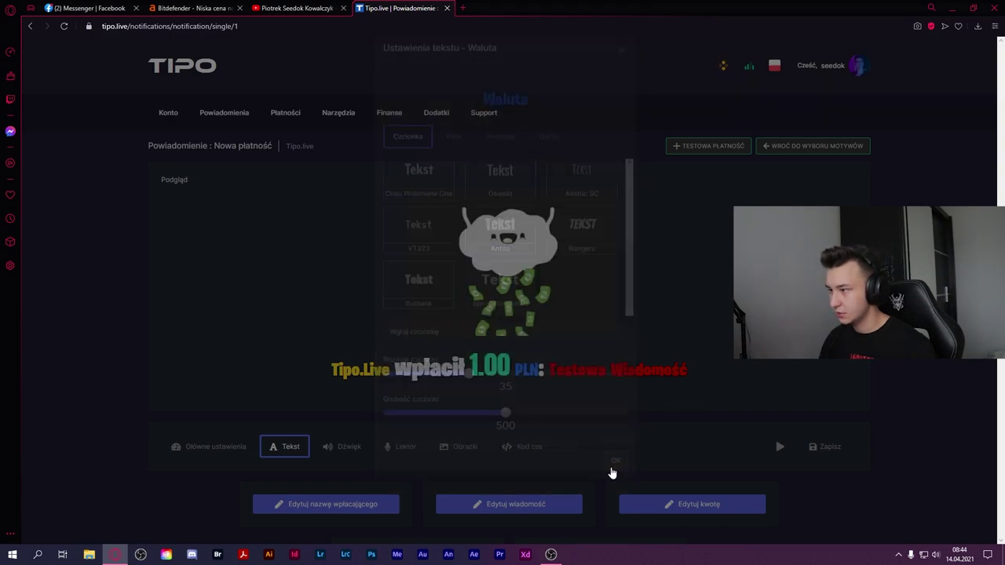
scroll(433, 402, down, 3)
click(430, 393)
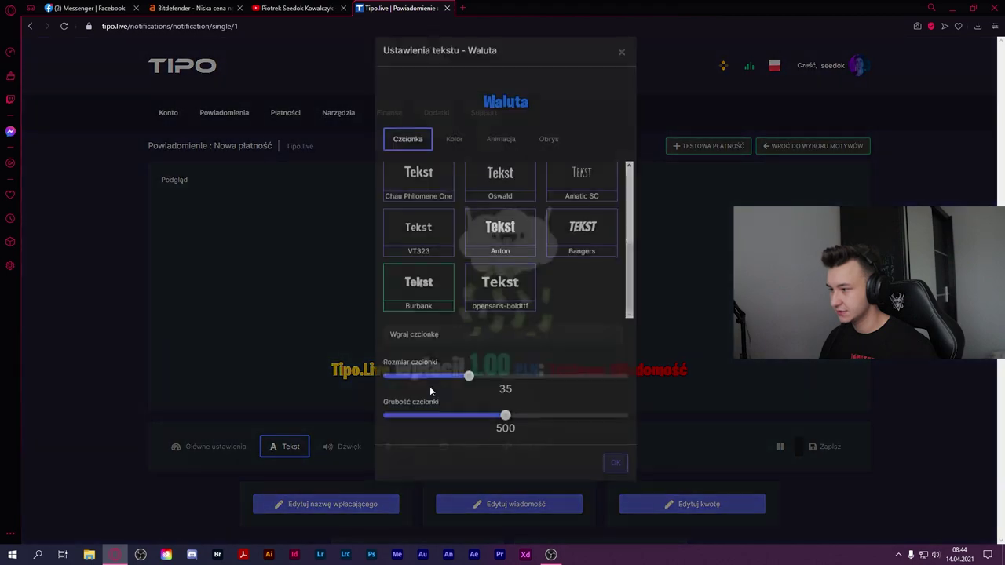
click(455, 153)
click(431, 197)
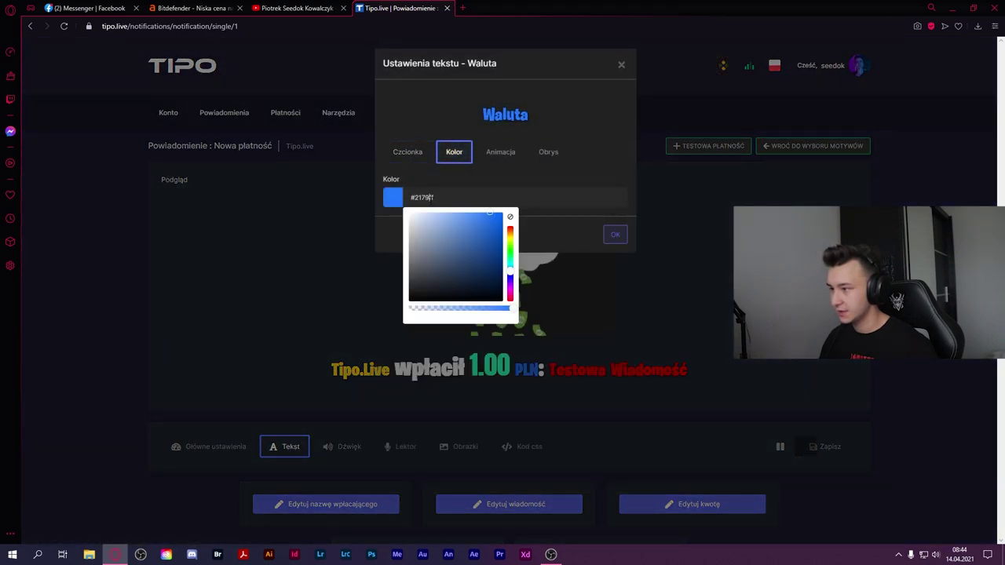
click(719, 176)
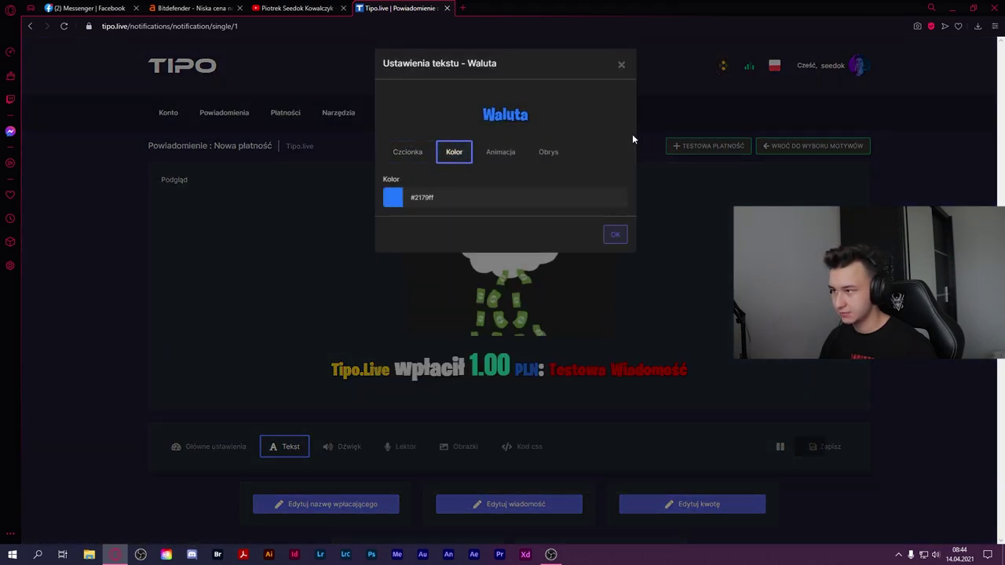
click(500, 153)
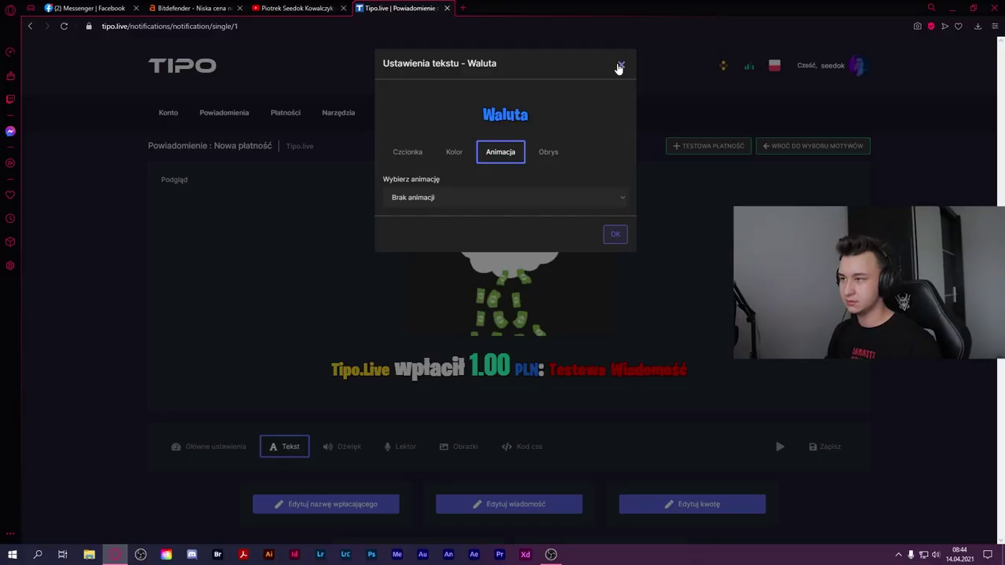
click(633, 70)
- Check the alert's Dźwięk and Lektor settings, then view Obrazki with the money-cloud GIF (width 30)
scroll(577, 299, down, 3)
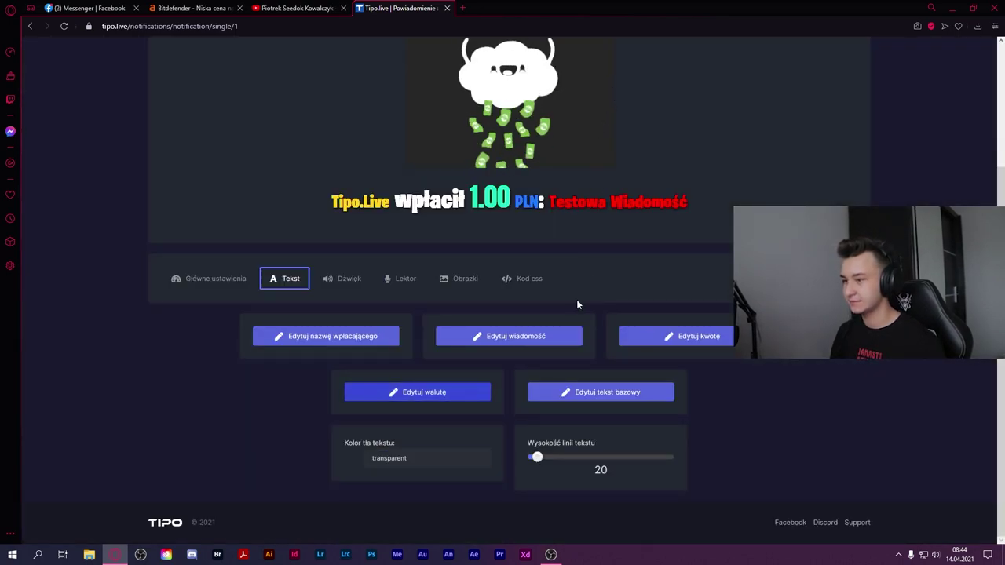
scroll(576, 300, up, 2)
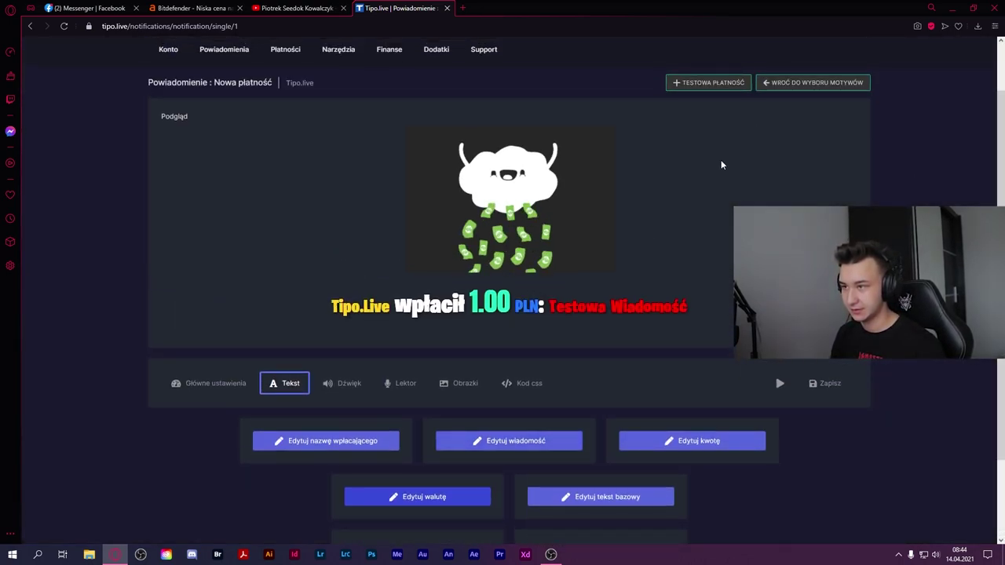
click(346, 393)
scroll(259, 409, down, 1)
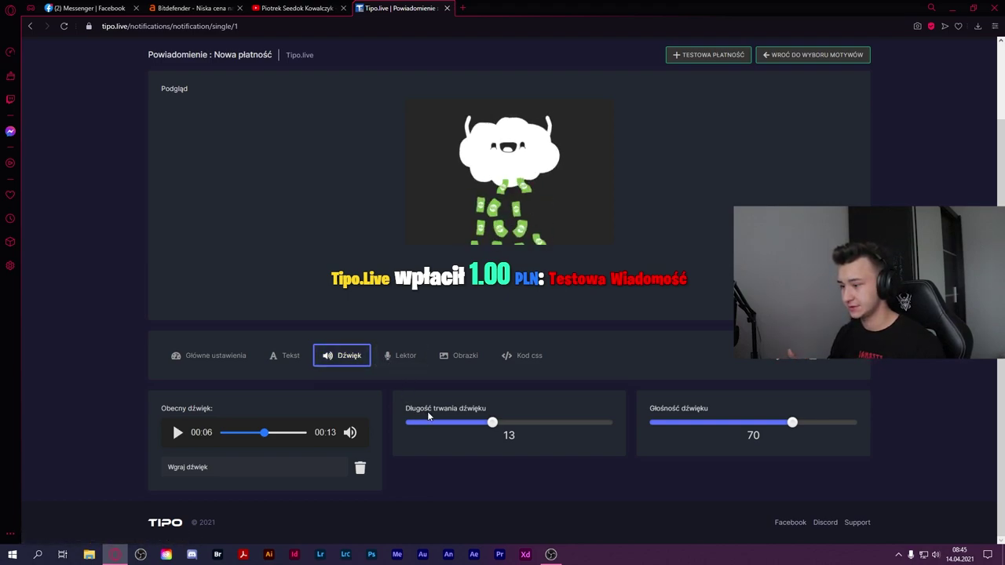
click(406, 356)
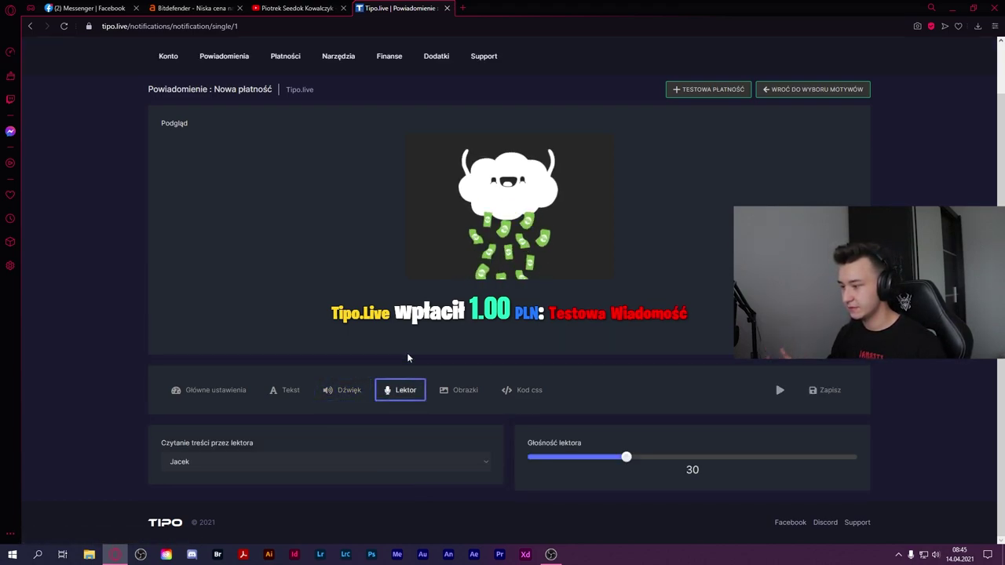
click(462, 392)
scroll(361, 440, down, 2)
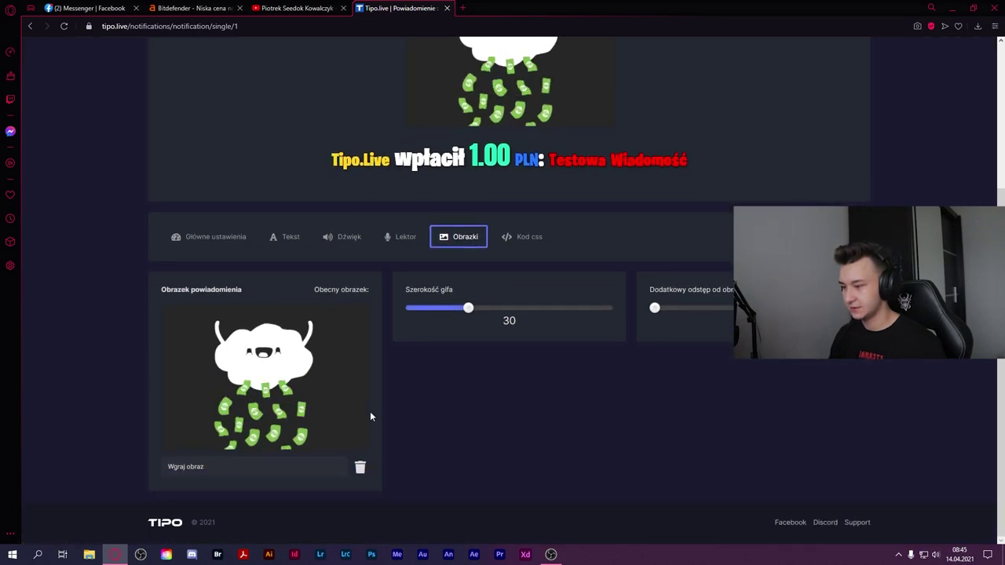
click(464, 7)
text(gif donate)
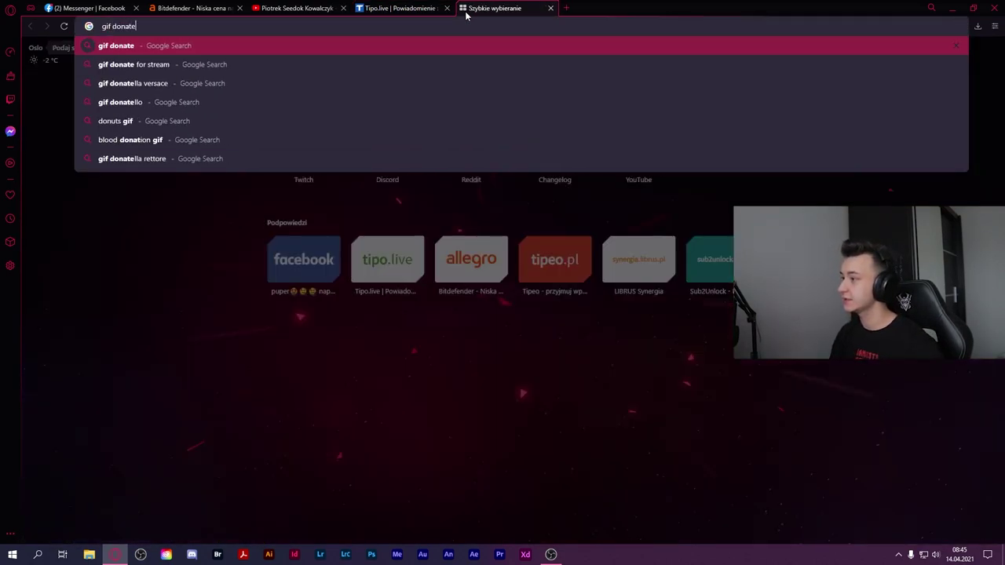
key(Return)
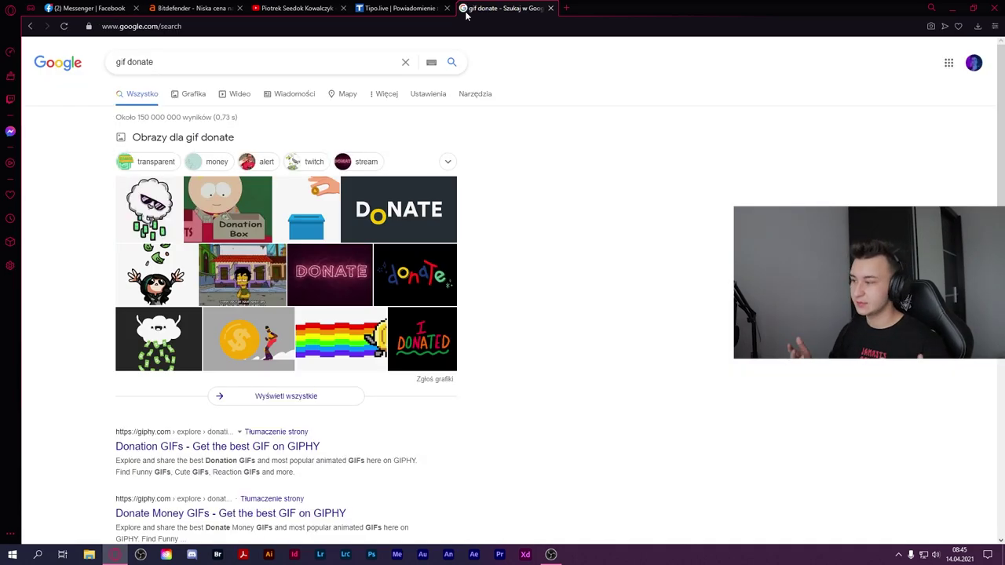
click(181, 217)
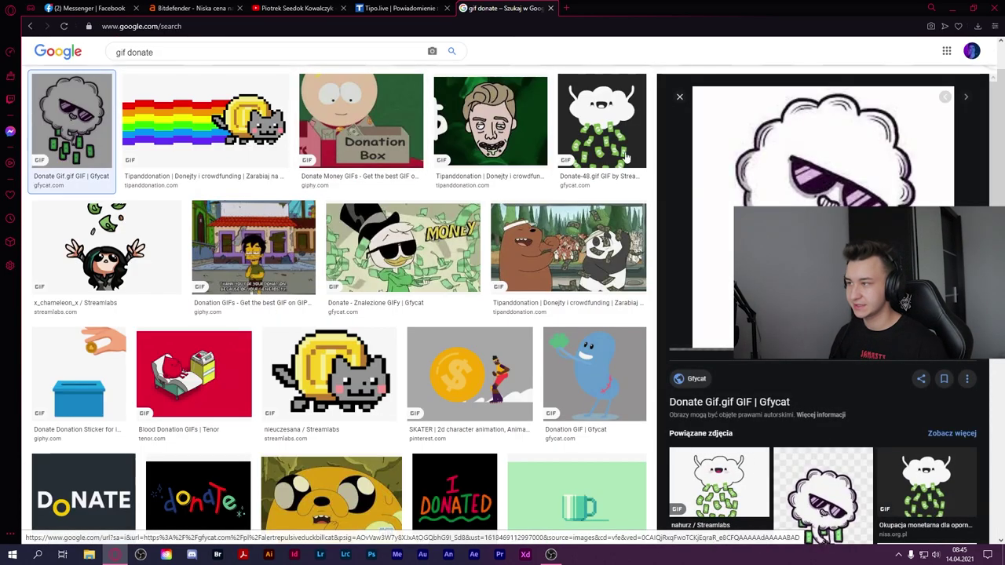
click(396, 8)
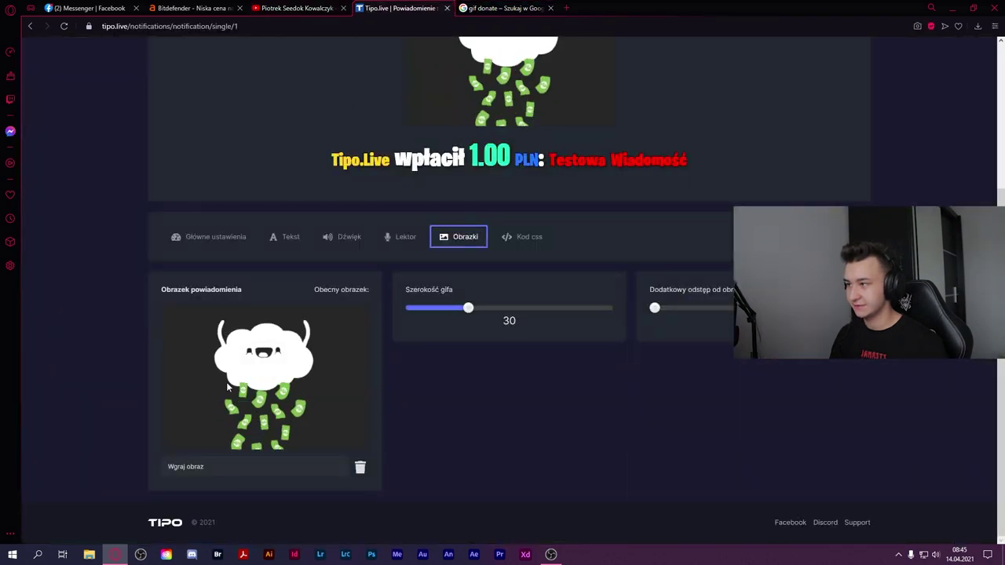
click(486, 6)
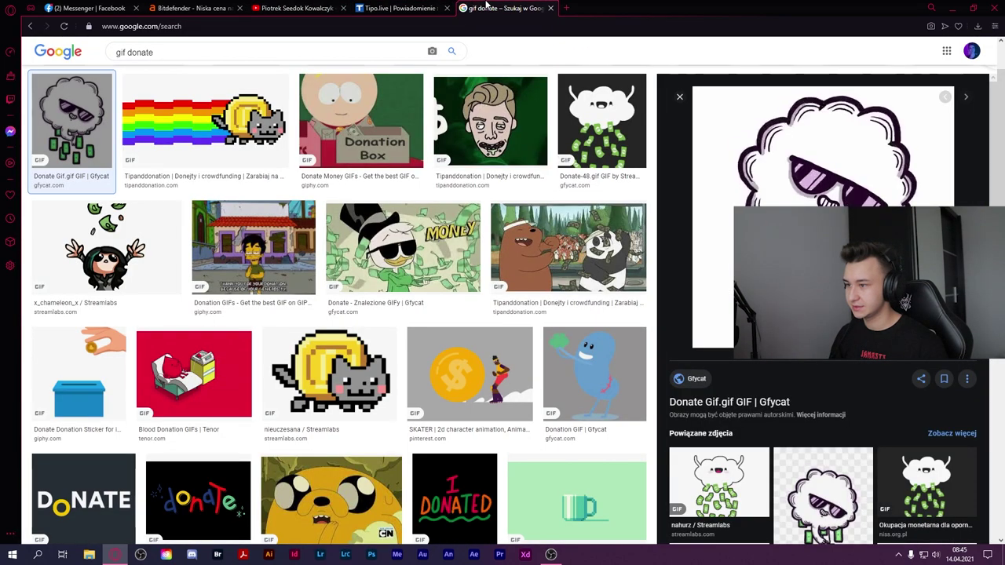
click(552, 8)
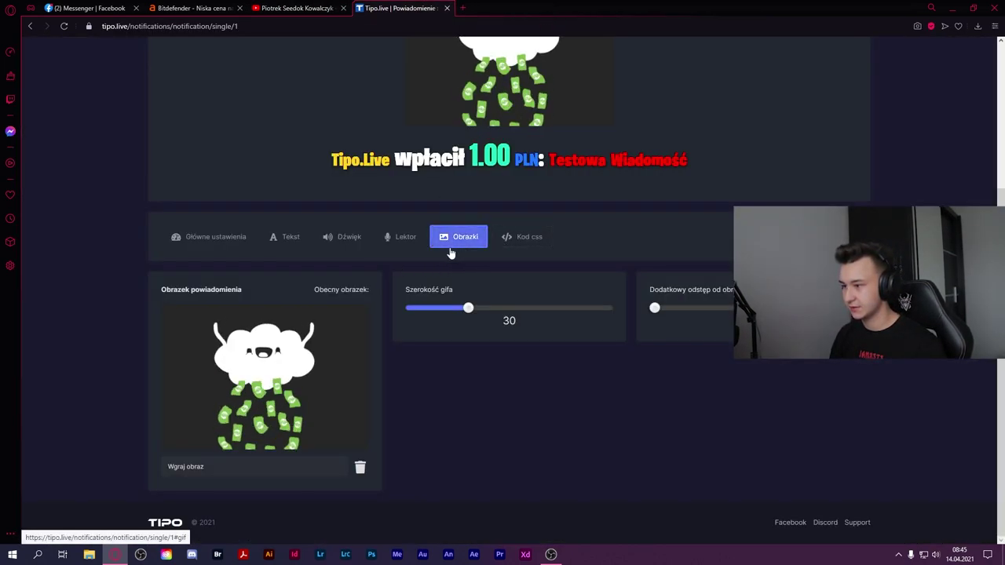
- Launch OBS despite the warning, move its window aside, and return to the payment theme list
scroll(525, 265, up, 3)
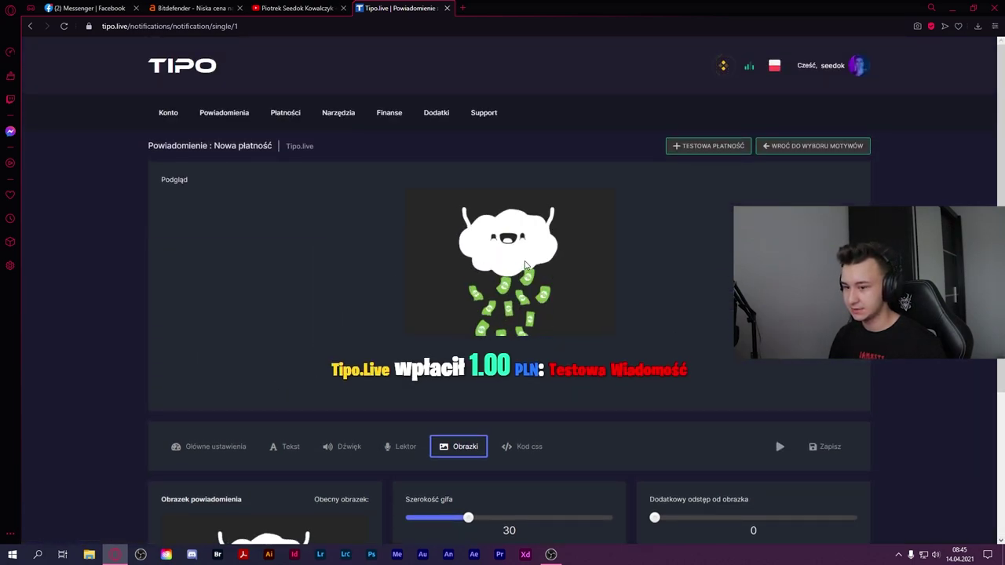
click(12, 554)
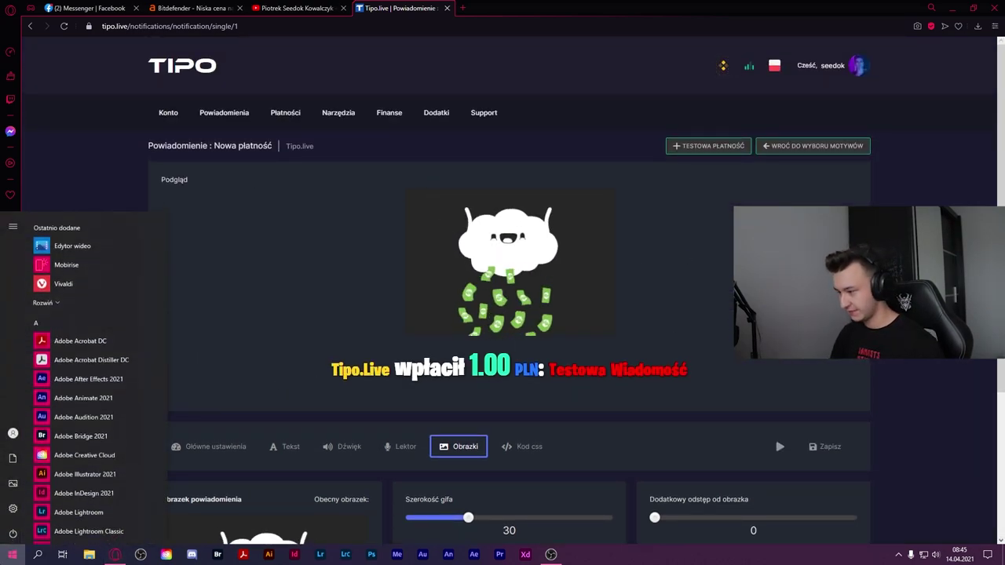
text(obs)
key(Return)
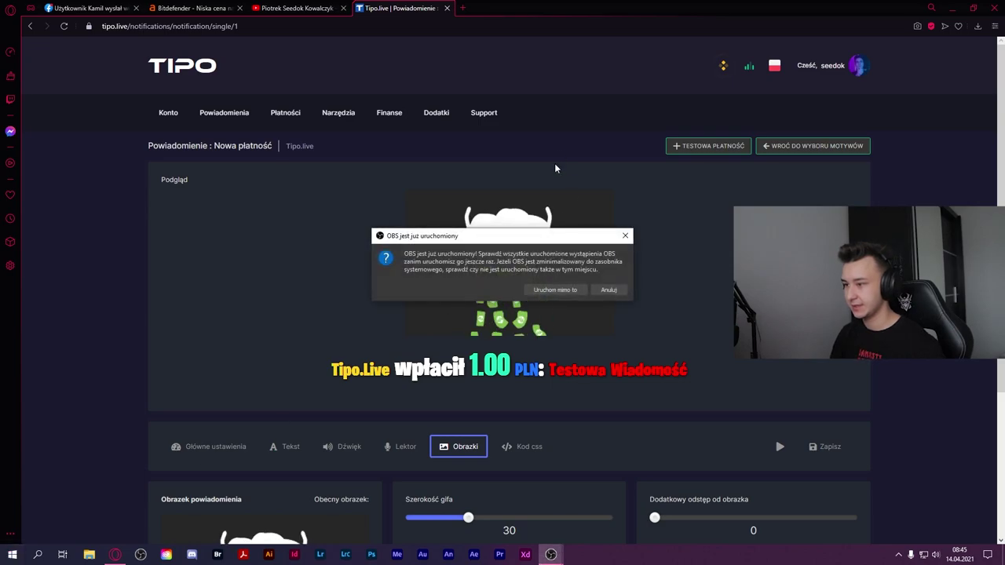
click(565, 289)
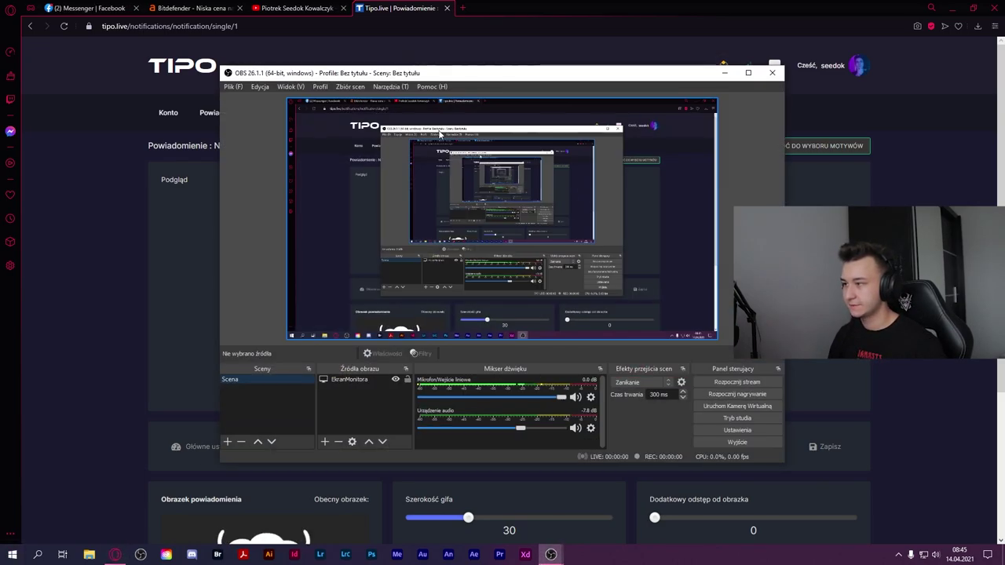
mouse_move(366, 78)
mouse_down()
mouse_move(626, 128)
mouse_move(556, 106)
mouse_up()
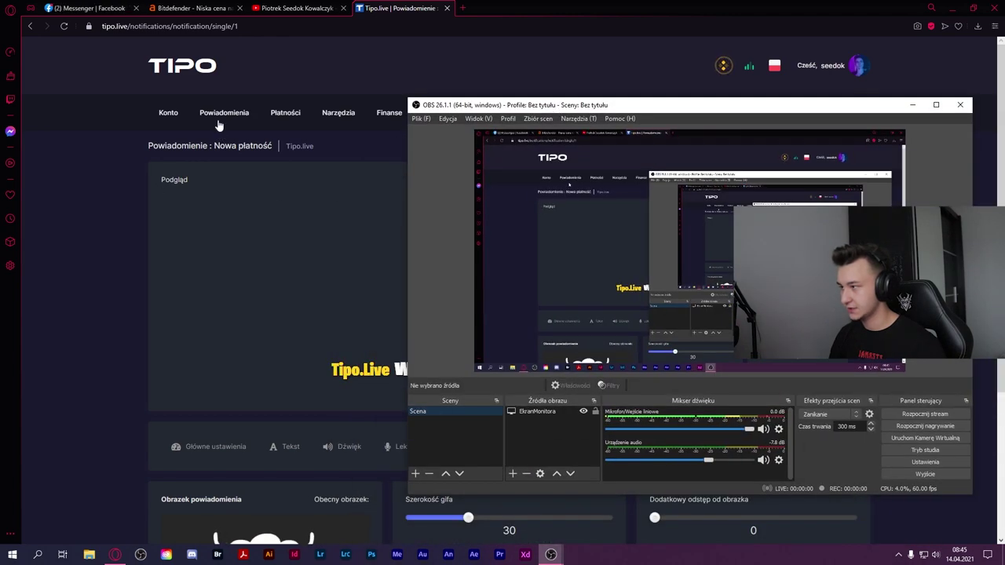
click(28, 26)
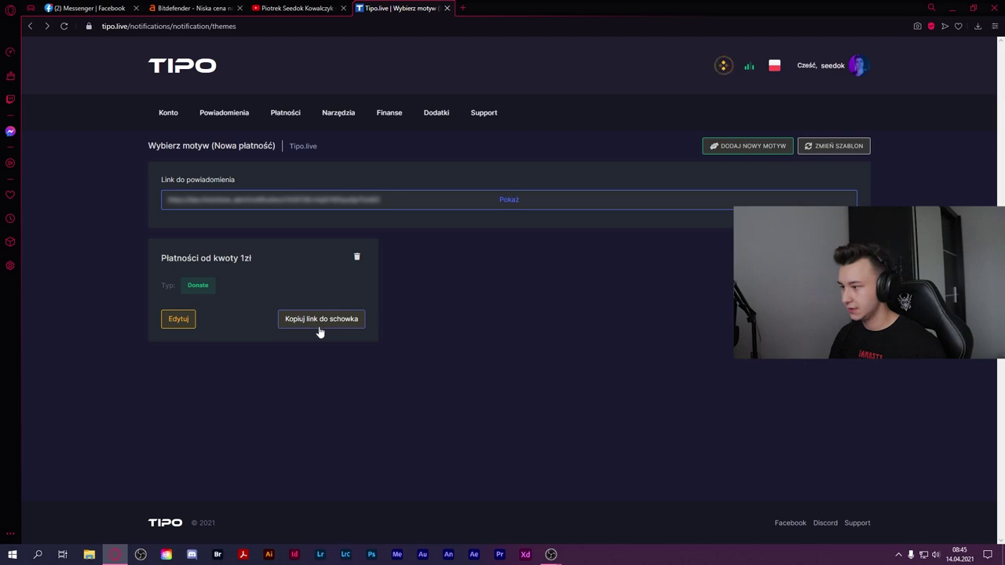
click(551, 555)
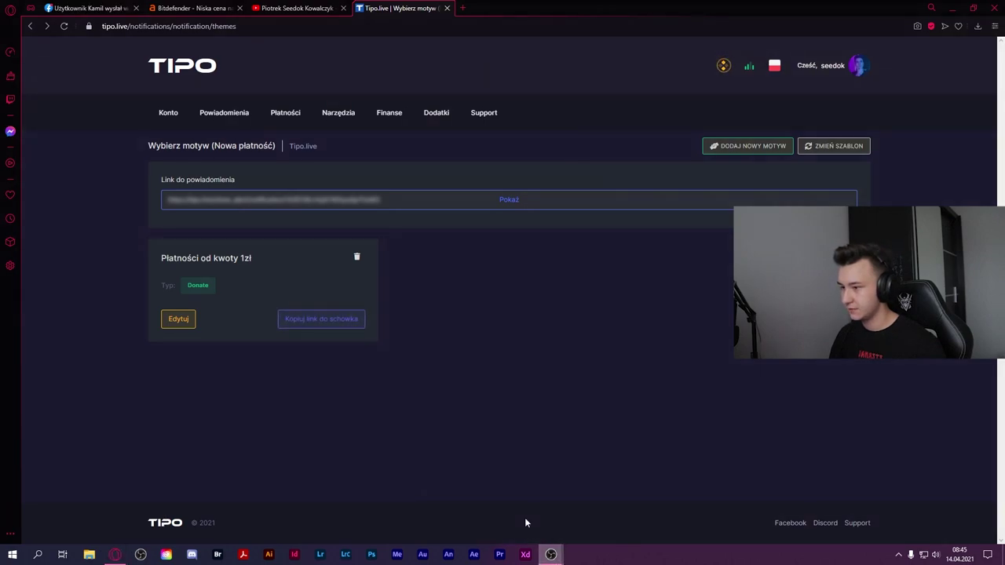
- Add a new OBS scene named 'Scena 2'
mouse_move(551, 555)
click(588, 531)
right_click(325, 404)
click(328, 412)
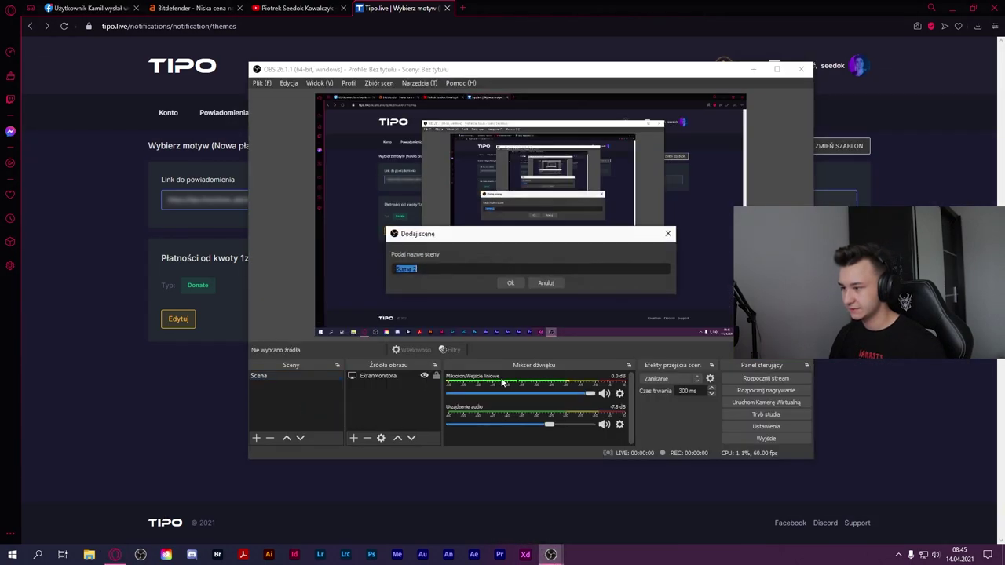
click(509, 283)
- Add a screen capture source to Scena 2 with default settings
right_click(402, 419)
mouse_move(430, 431)
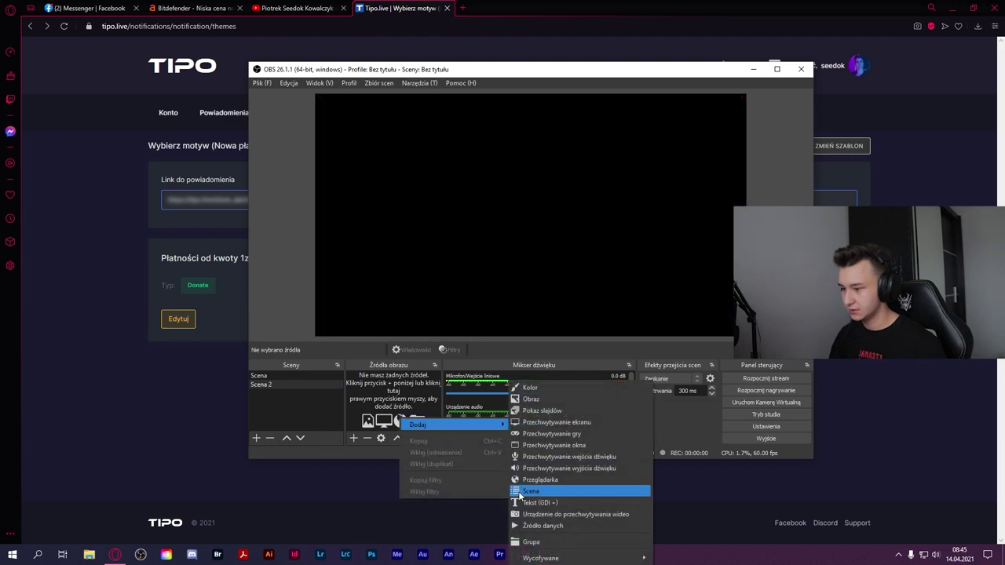
click(557, 422)
click(449, 225)
click(469, 245)
click(563, 337)
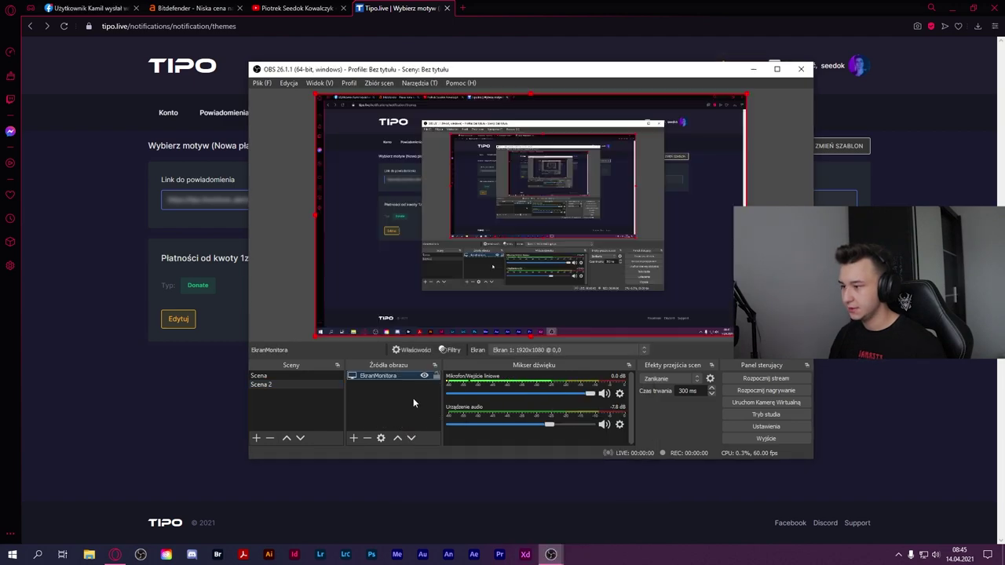
- Add an 800×600 browser source named 'donate' using the pasted Tipo.live alert link
right_click(416, 399)
mouse_move(455, 413)
click(554, 479)
text(donate)
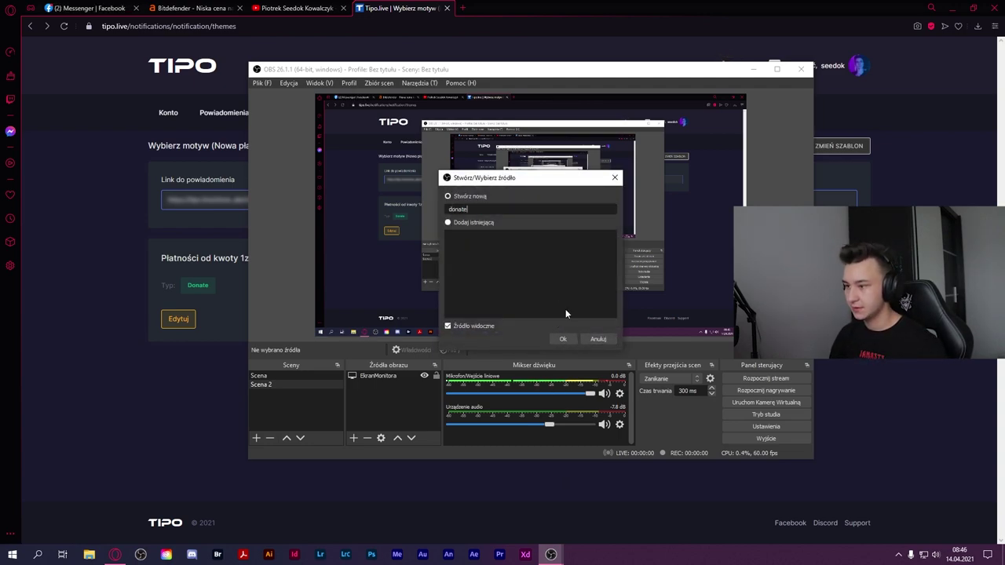
click(563, 339)
key(ctrl+a)
key(ctrl+v)
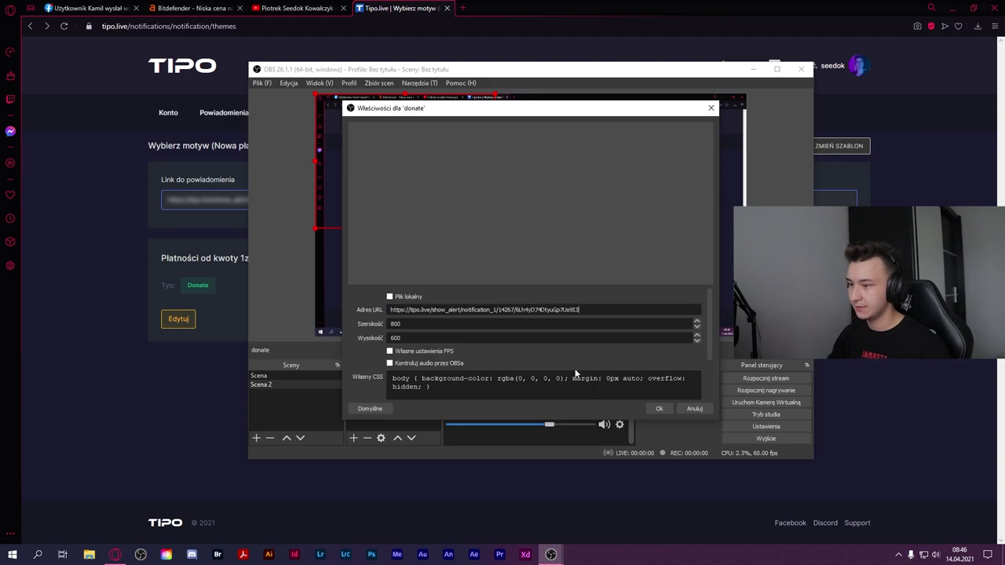
click(659, 408)
click(753, 69)
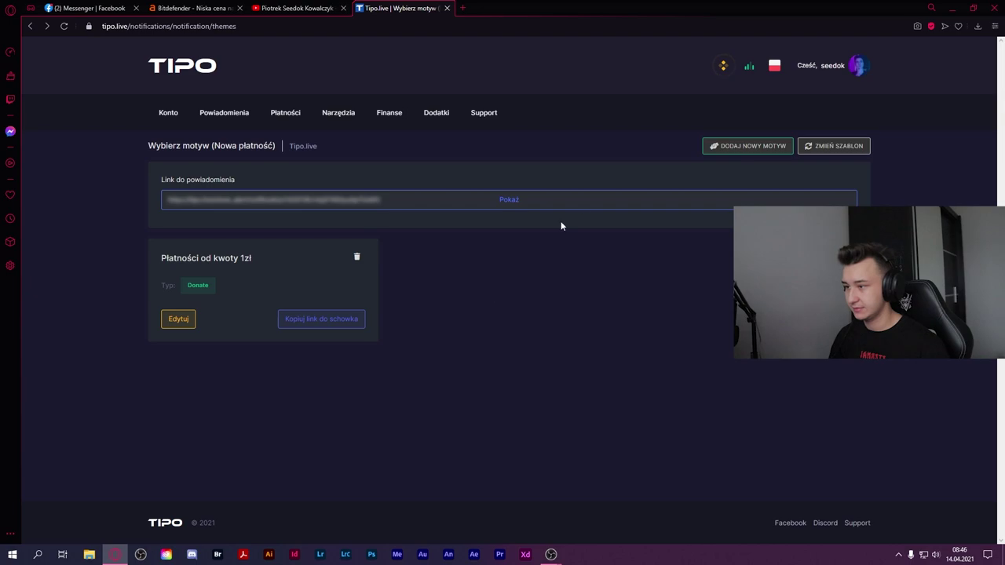
click(182, 322)
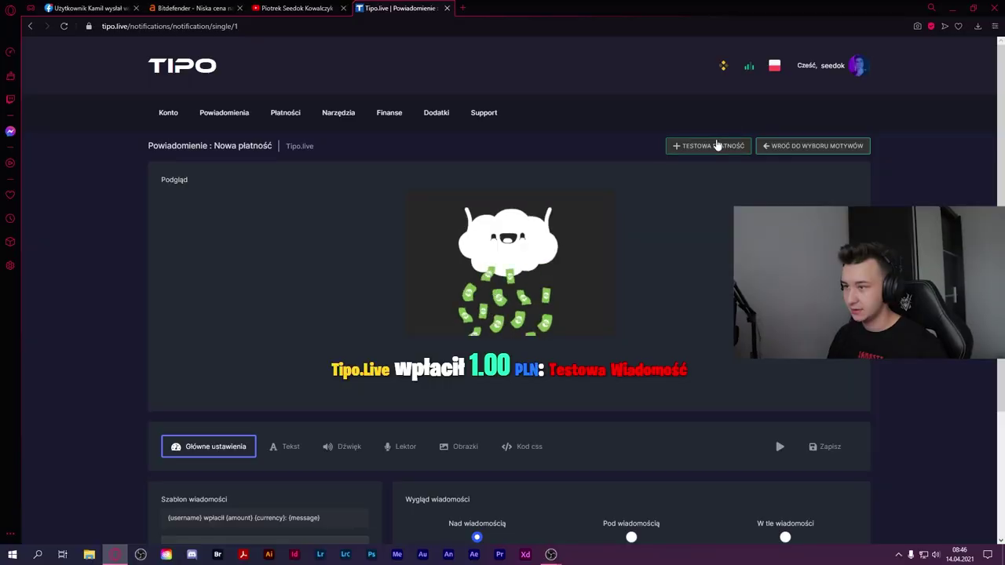
click(716, 146)
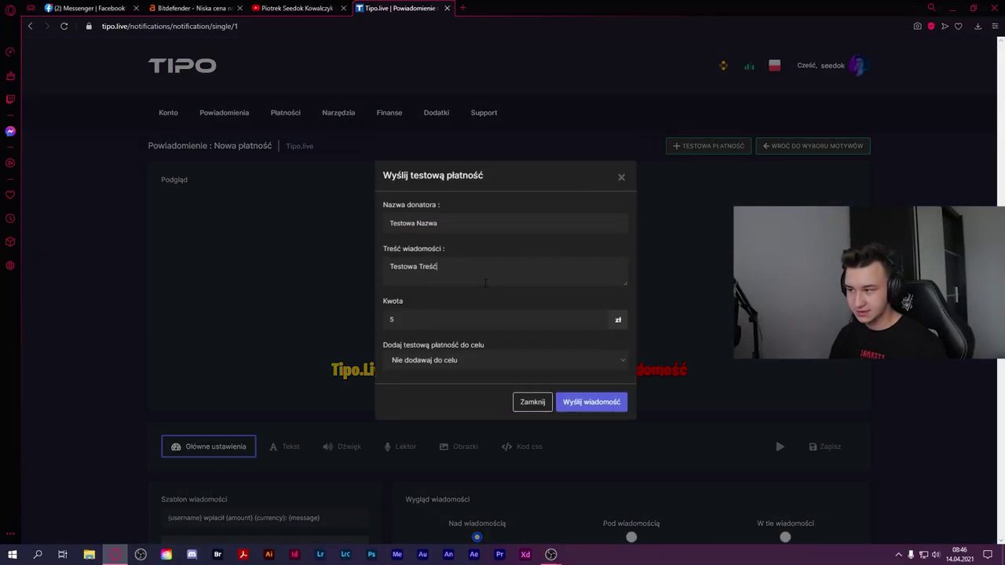
click(531, 404)
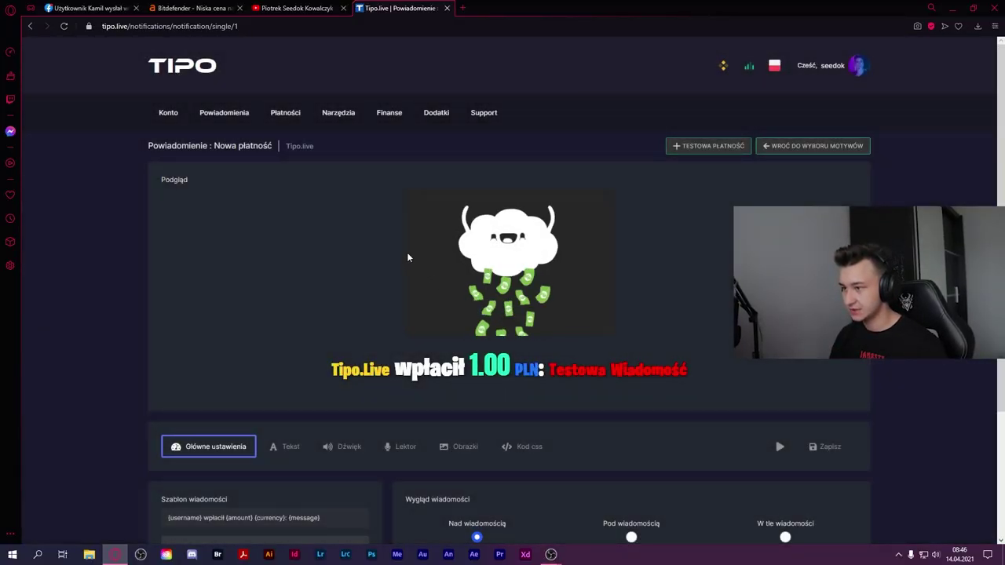
key(alt+Left)
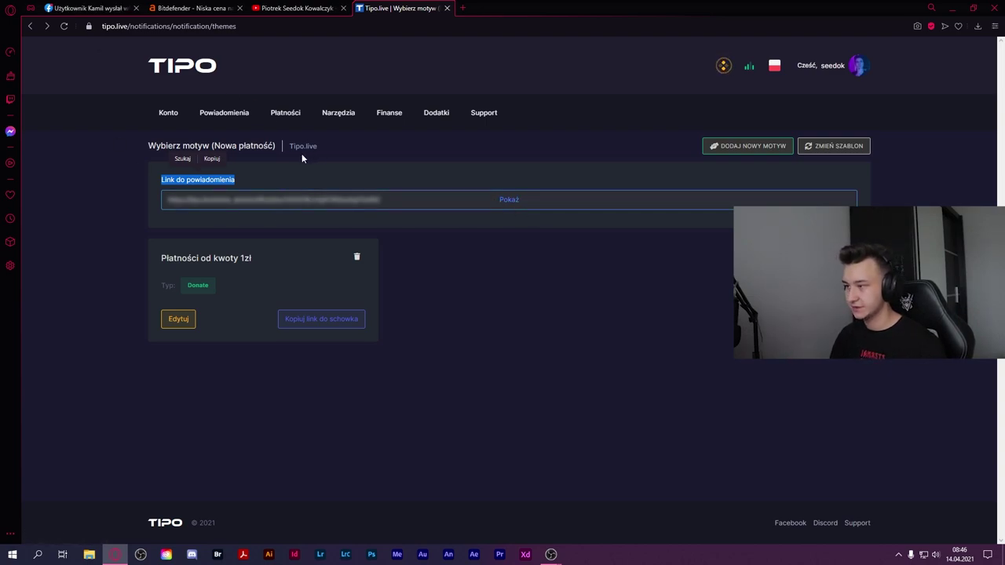
- Open the moj-nowy-cel goal editor from the payment goal themes
mouse_move(226, 119)
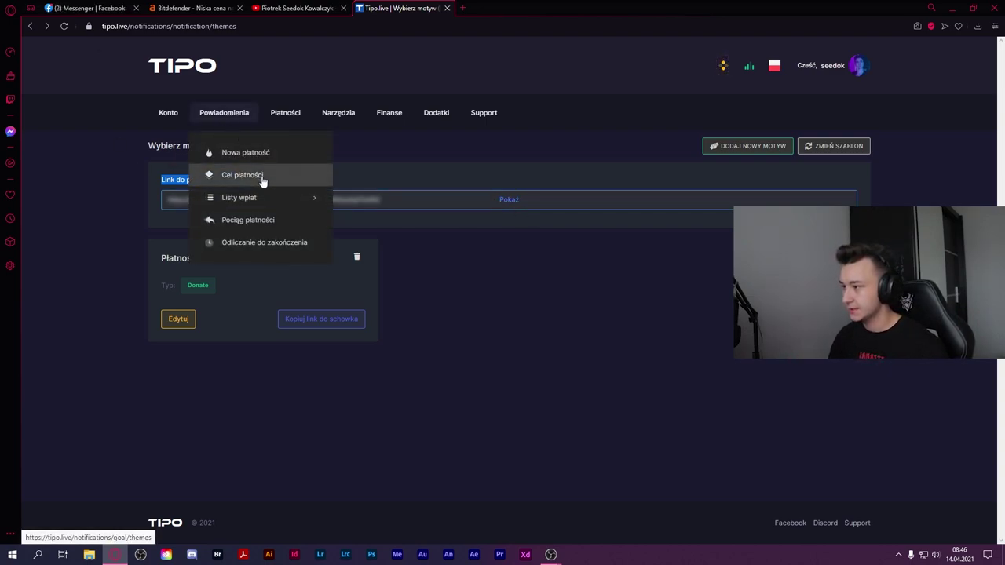
click(261, 177)
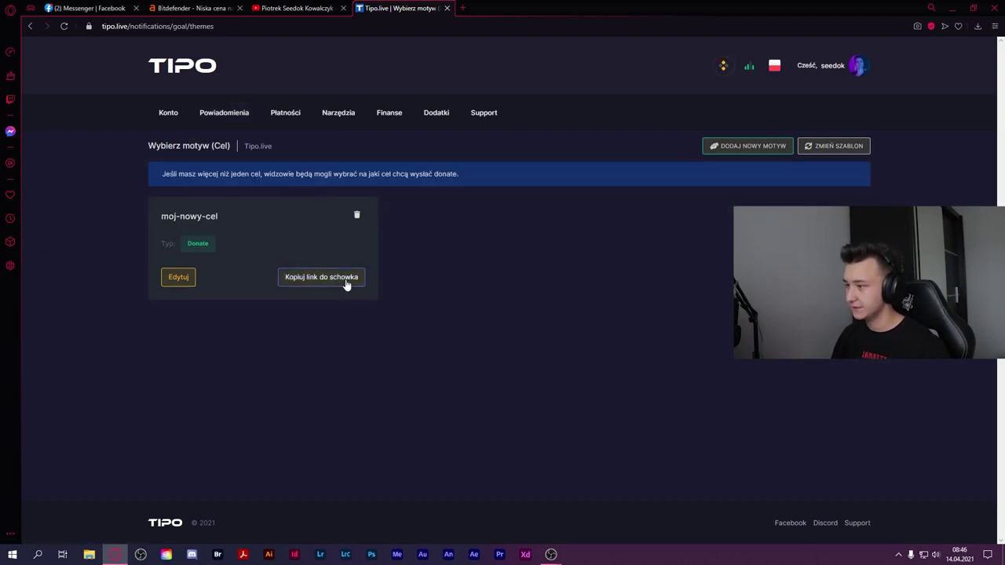
click(187, 281)
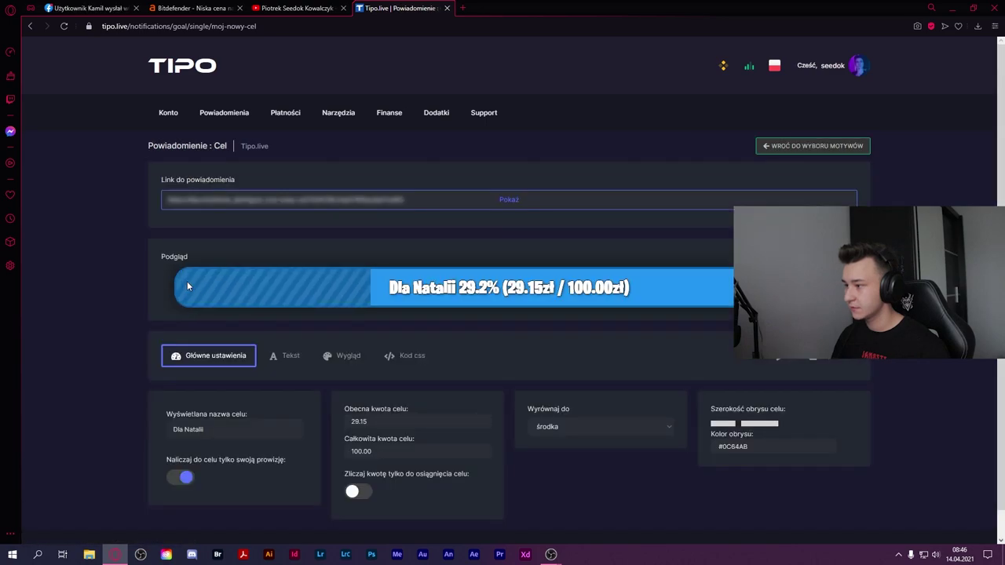
scroll(467, 337, down, 1)
drag(206, 401, 152, 400)
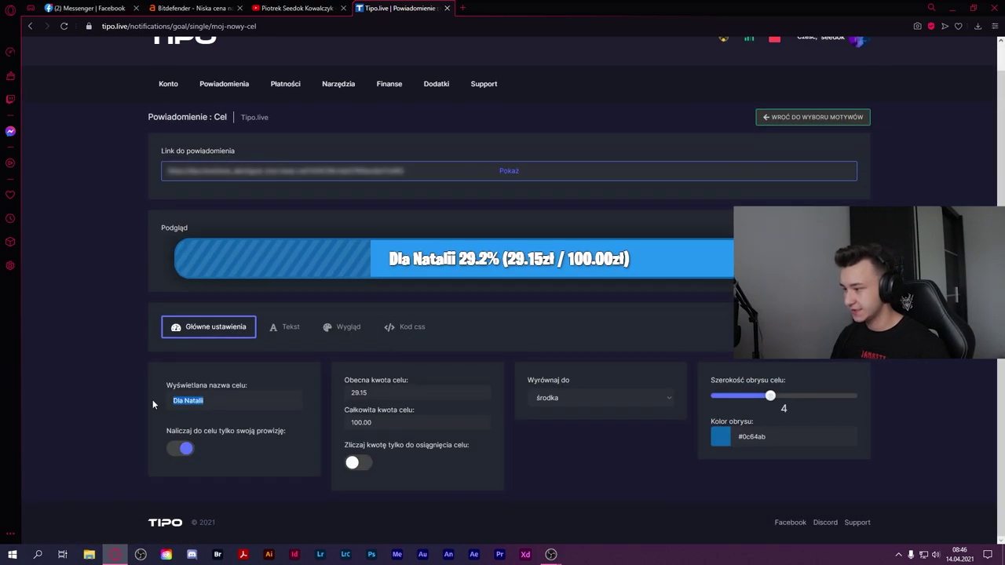
- Review the goal amount, text layout and appearance settings, then copy the goal notification link
click(373, 423)
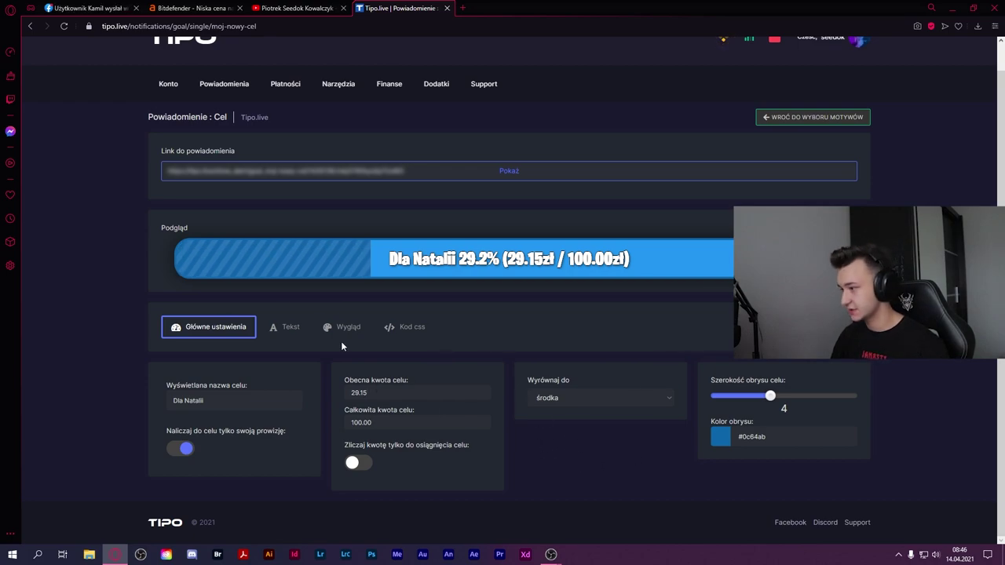
click(284, 336)
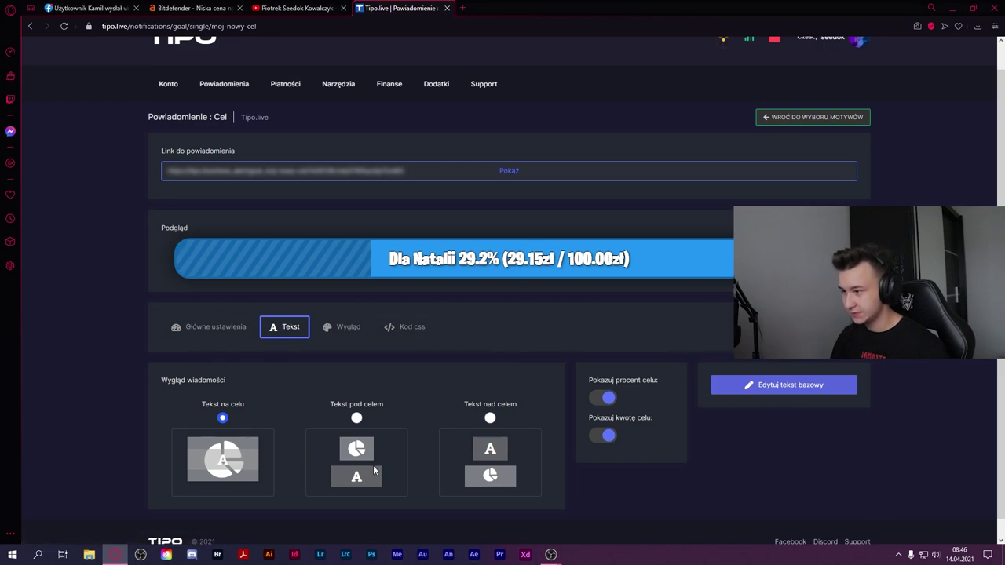
click(344, 327)
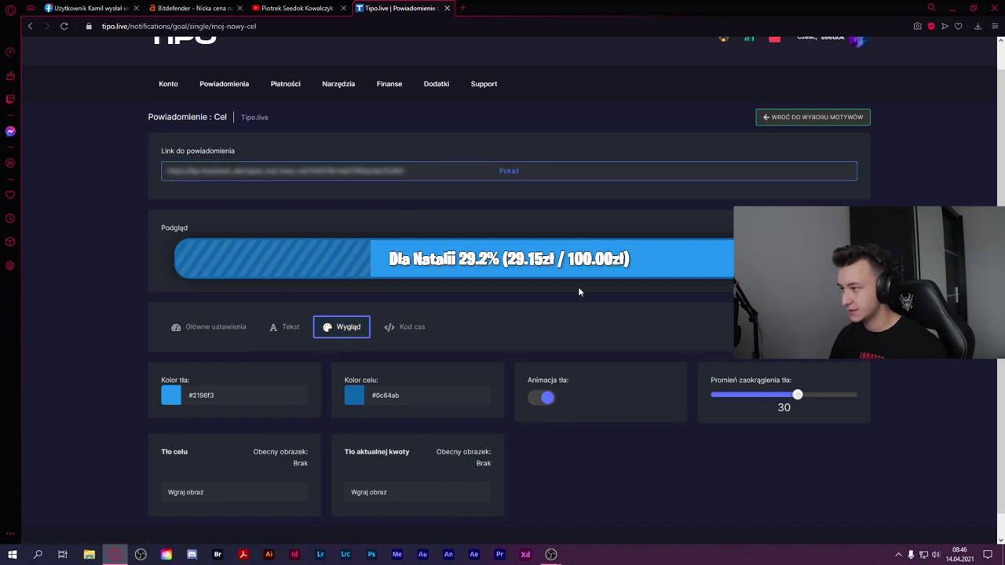
click(511, 170)
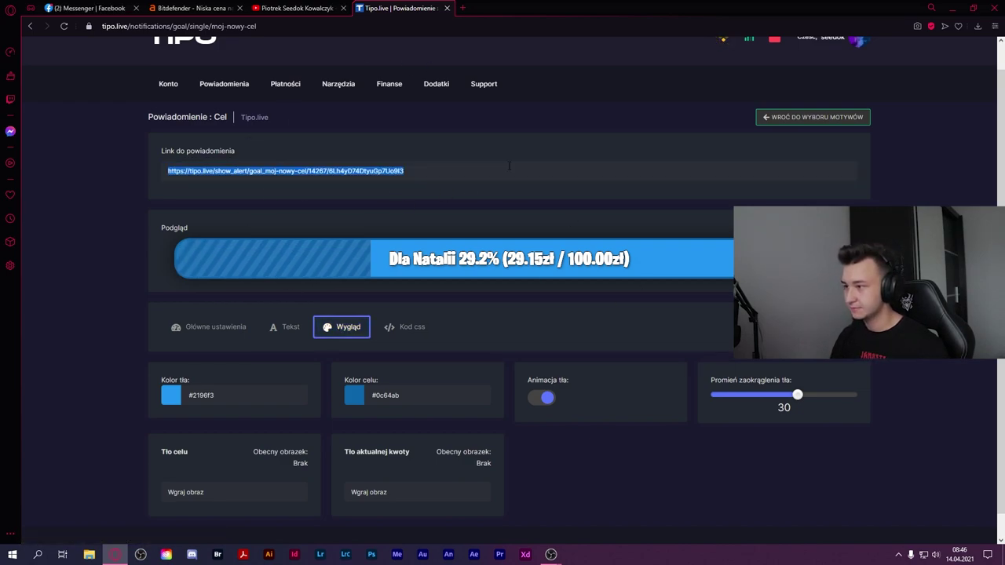
key(ctrl+c)
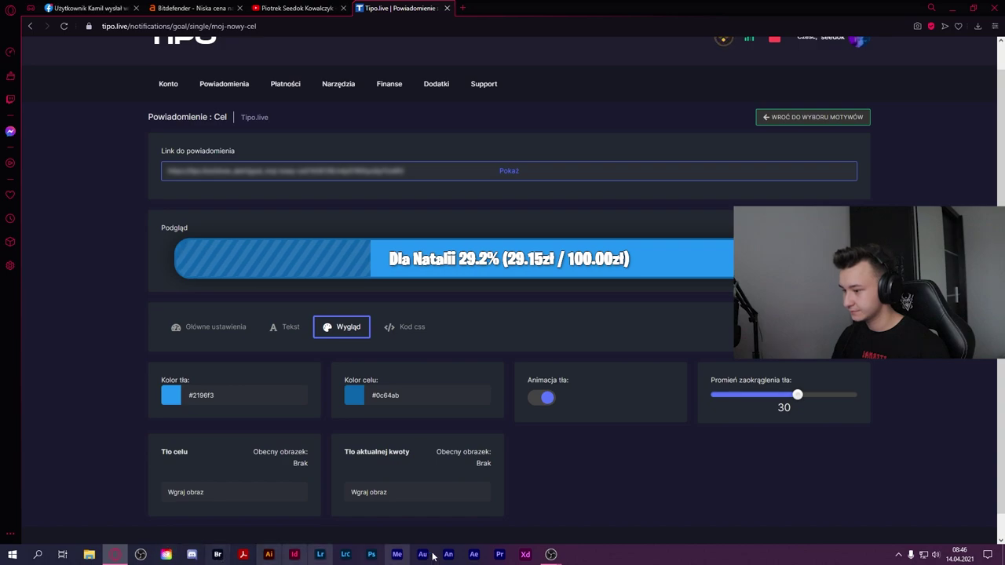
- Add a browser source 'cel' with the goal link, move it lower, and cancel the delete prompt
mouse_move(546, 558)
click(572, 513)
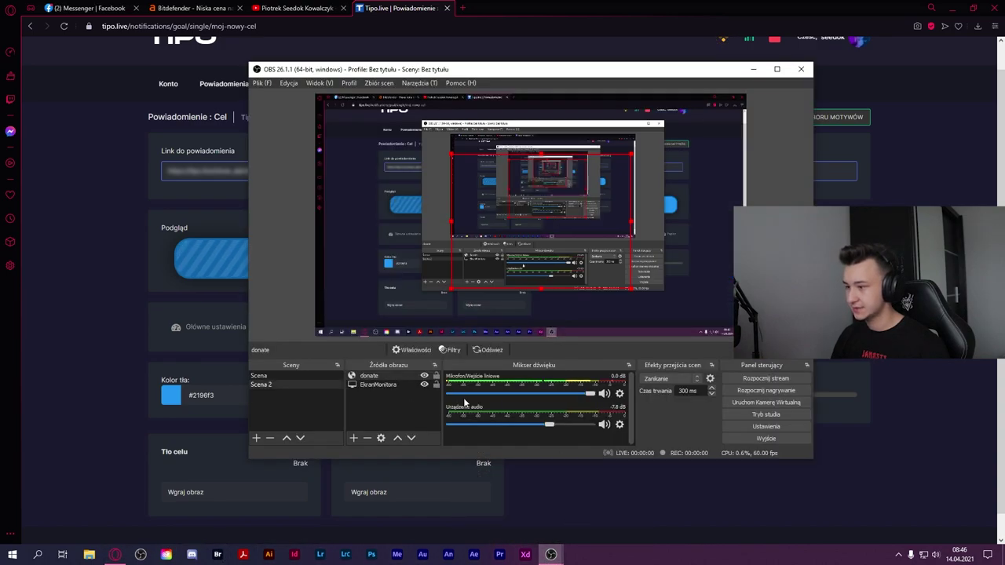
right_click(384, 410)
click(544, 477)
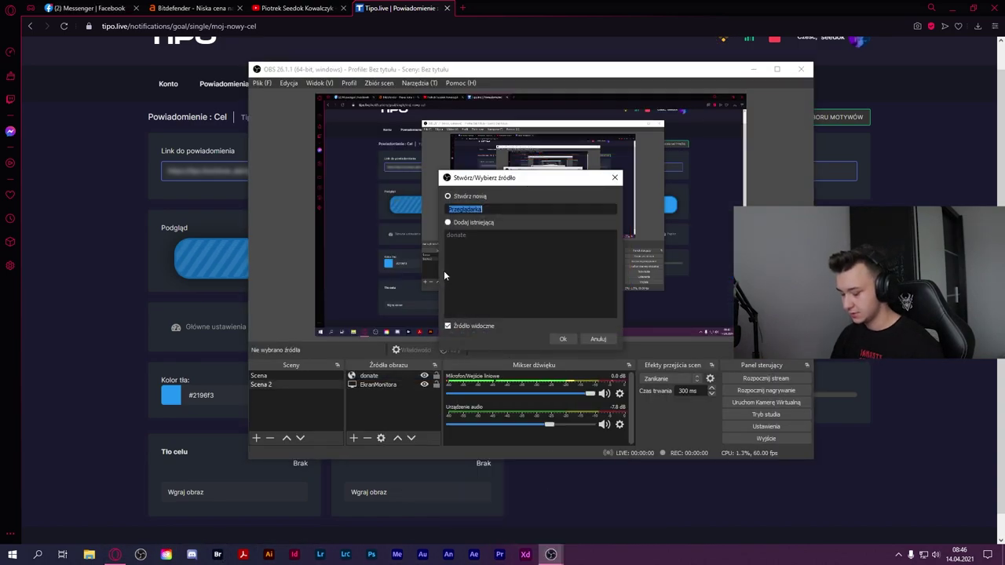
text(cel)
key(Return)
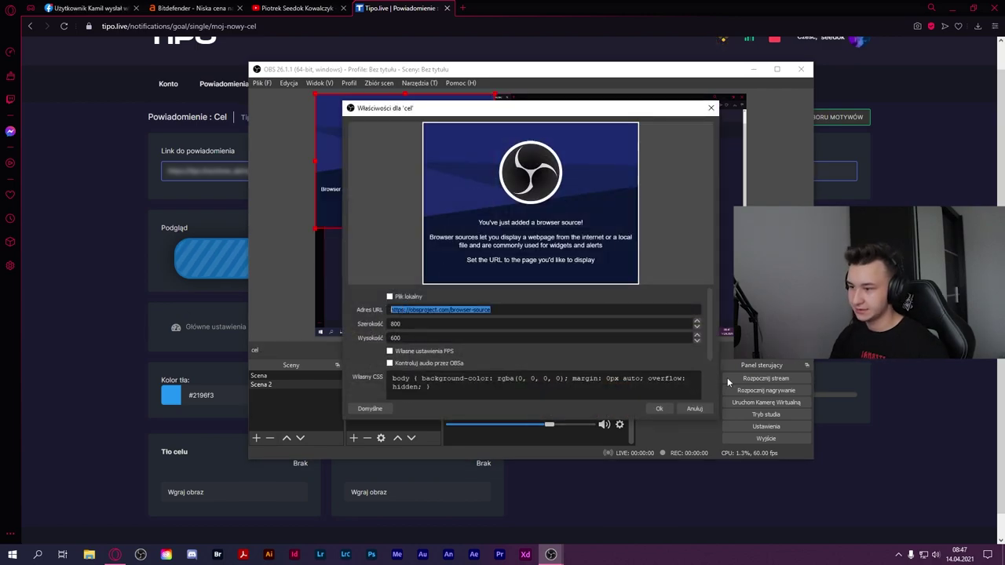
key(ctrl+v)
click(659, 408)
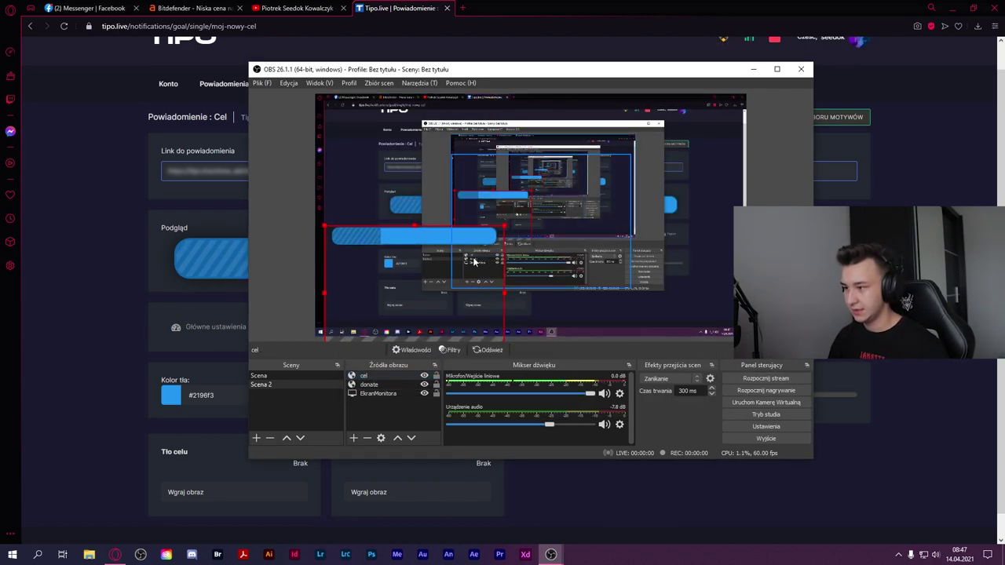
mouse_move(474, 261)
mouse_down()
mouse_move(688, 309)
mouse_move(546, 281)
mouse_up()
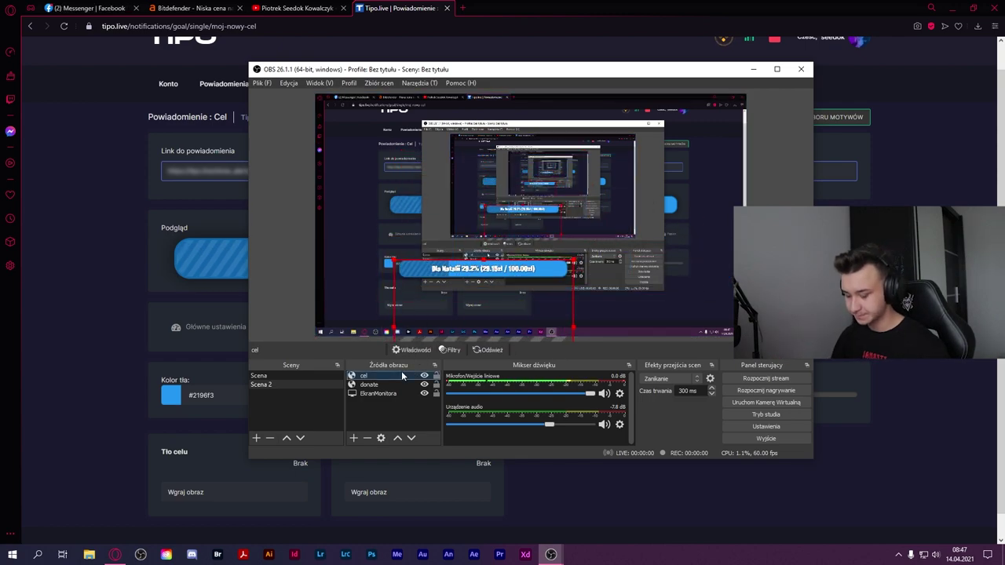
key(Delete)
click(548, 284)
- View Powiadomienia > Listy wpłat > Top donatorzy, then Płatności > Ustawienia płatności
click(72, 247)
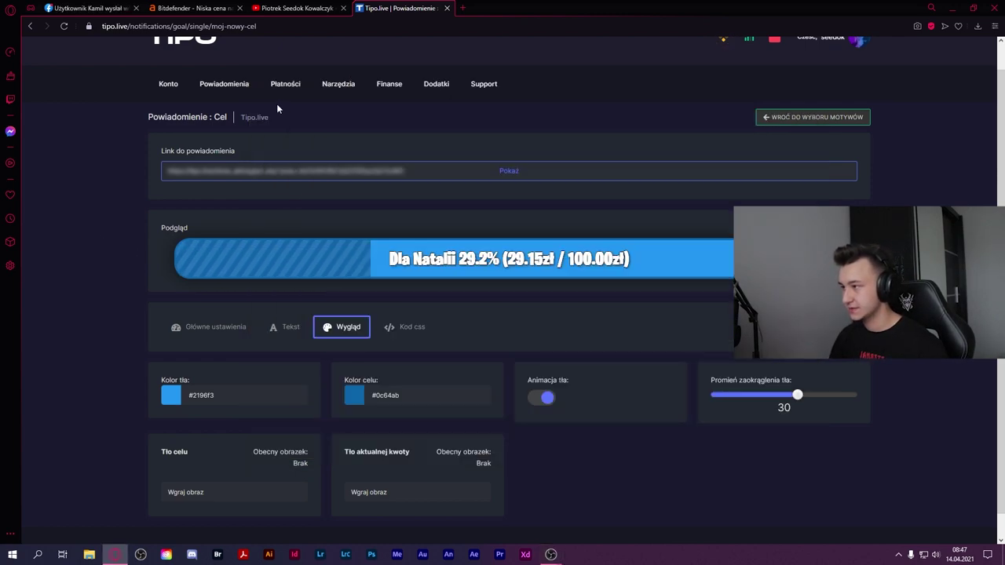
click(229, 85)
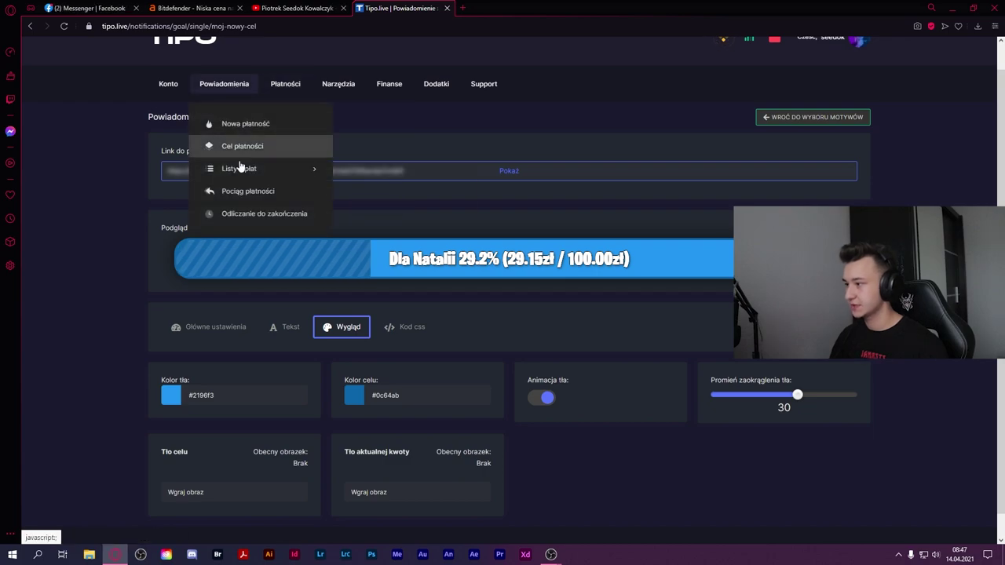
mouse_move(240, 168)
click(369, 177)
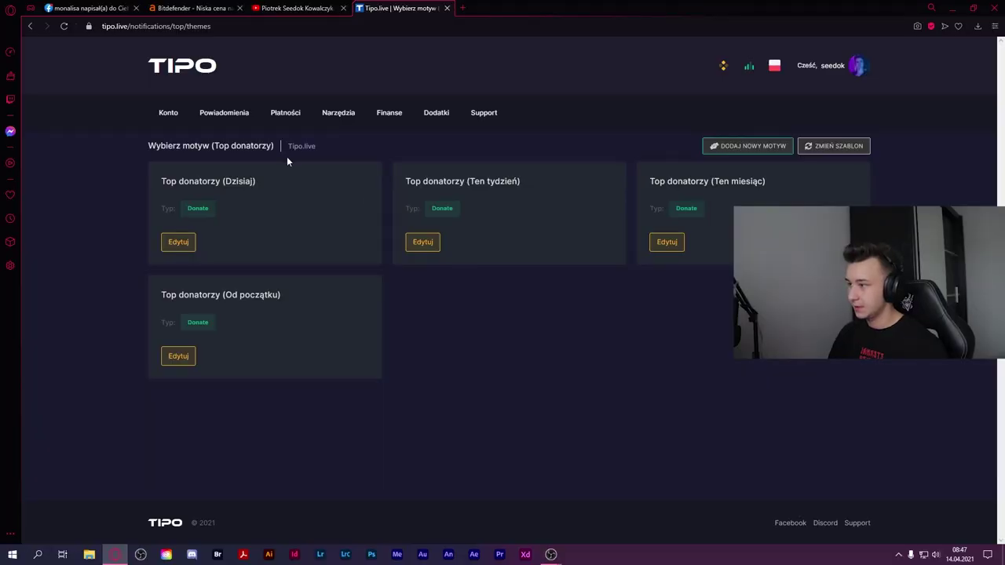
mouse_move(287, 119)
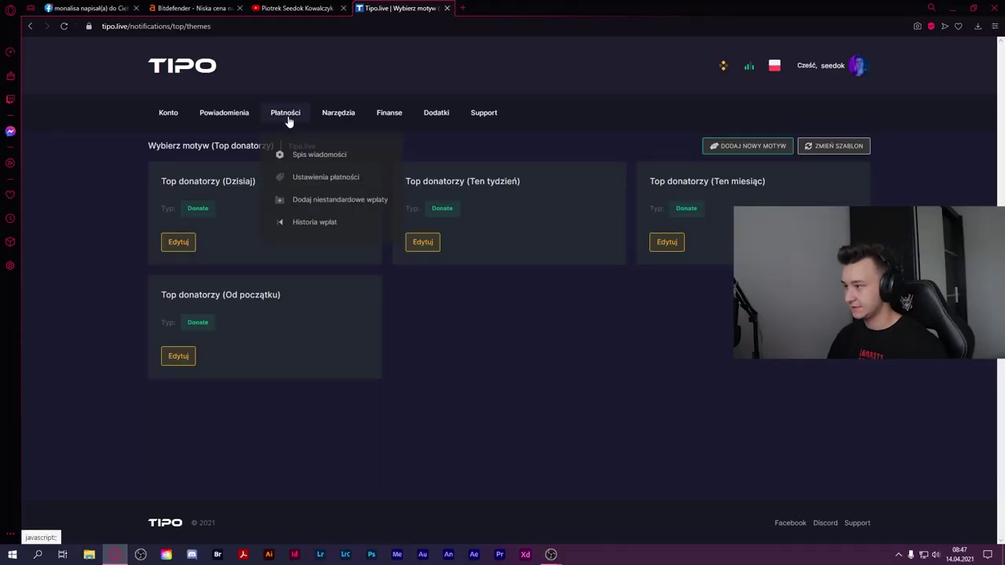
click(324, 176)
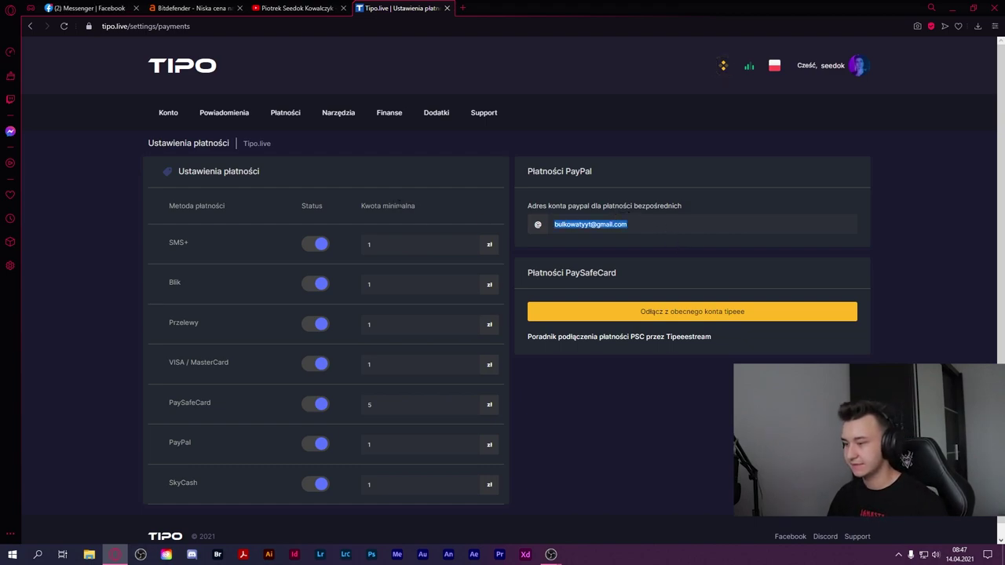
- Check the payment methods' 1 zł minimums (PaySafeCard 5 zł) and open the PSC Tipeeestream guide
click(715, 441)
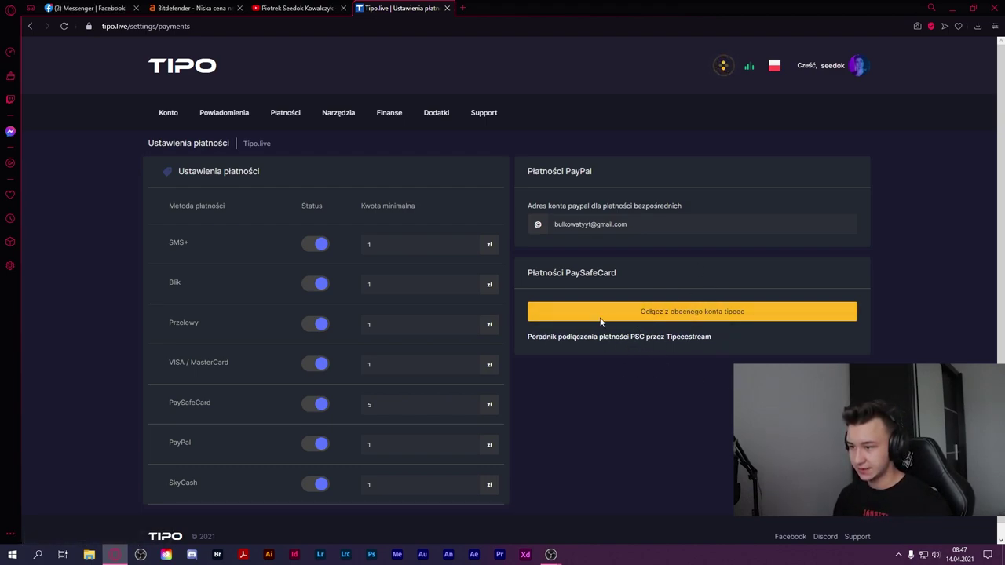
click(659, 338)
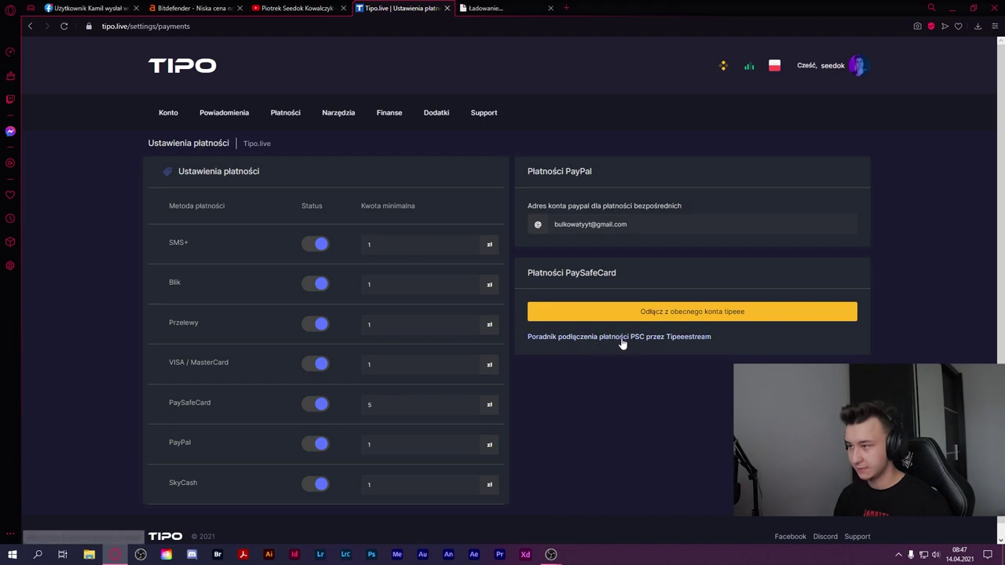
- Return to the PSC connection guide and open tipeeestream.com from it in a new tab
click(479, 8)
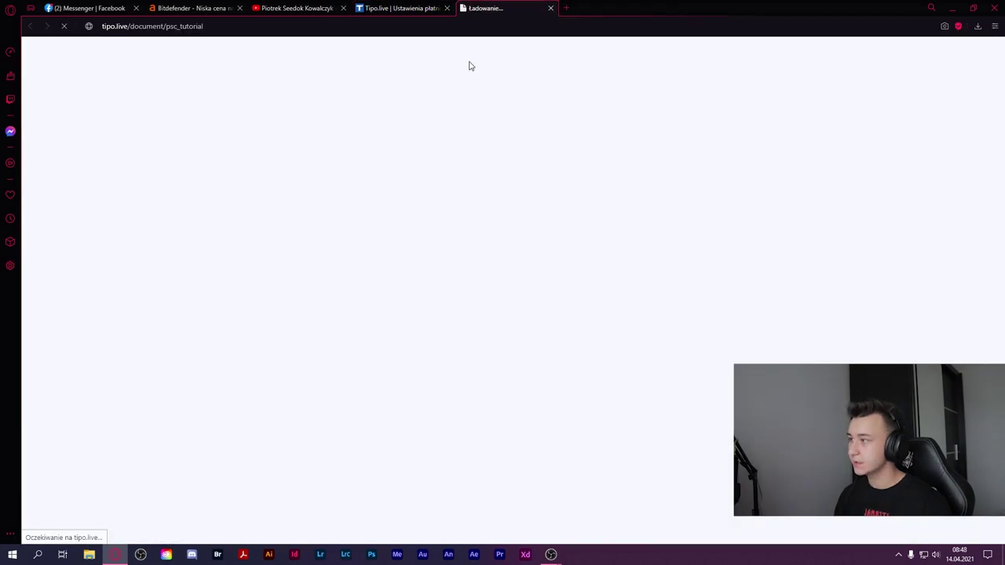
click(424, 7)
key(ctrl+Tab)
click(437, 6)
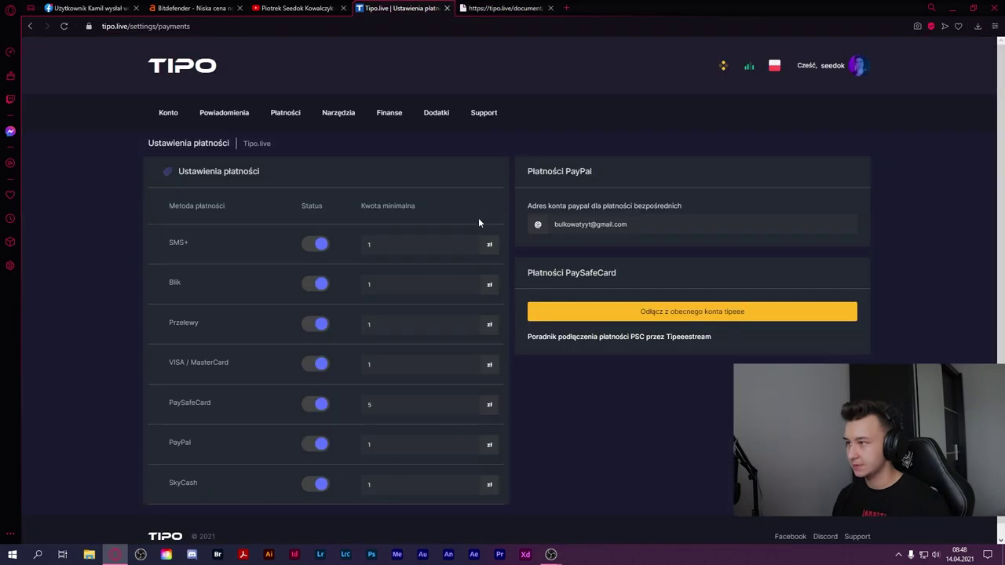
click(484, 8)
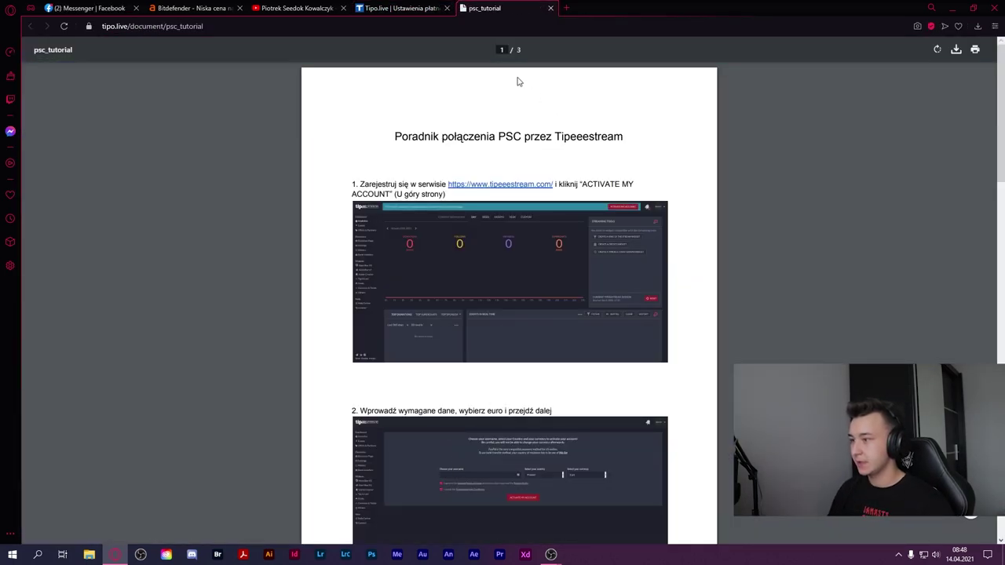
middle_click(488, 189)
- Read further through the PSC guide, then go to Tipeeestream's login page
scroll(588, 249, down, 5)
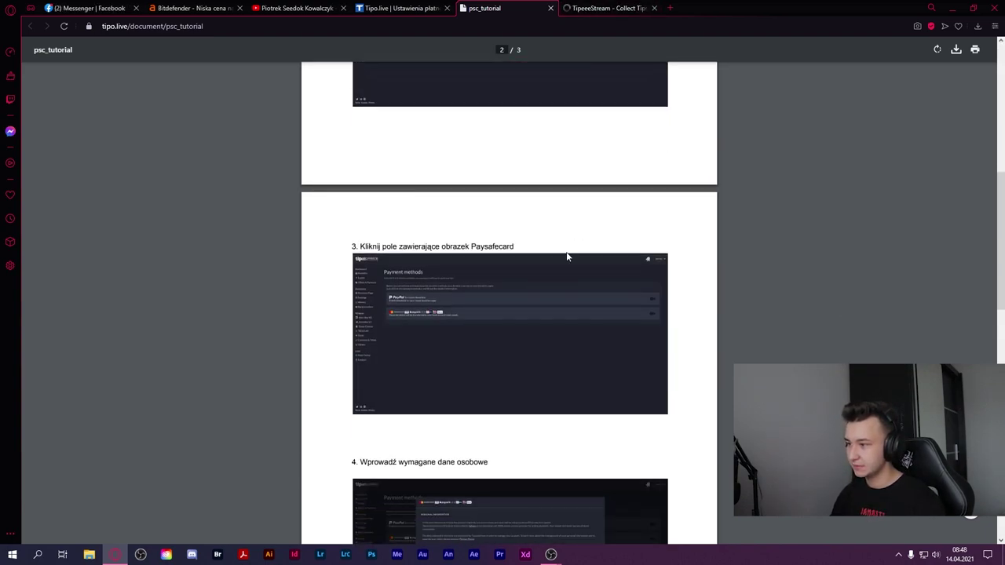
scroll(567, 256, down, 3)
scroll(562, 253, down, 5)
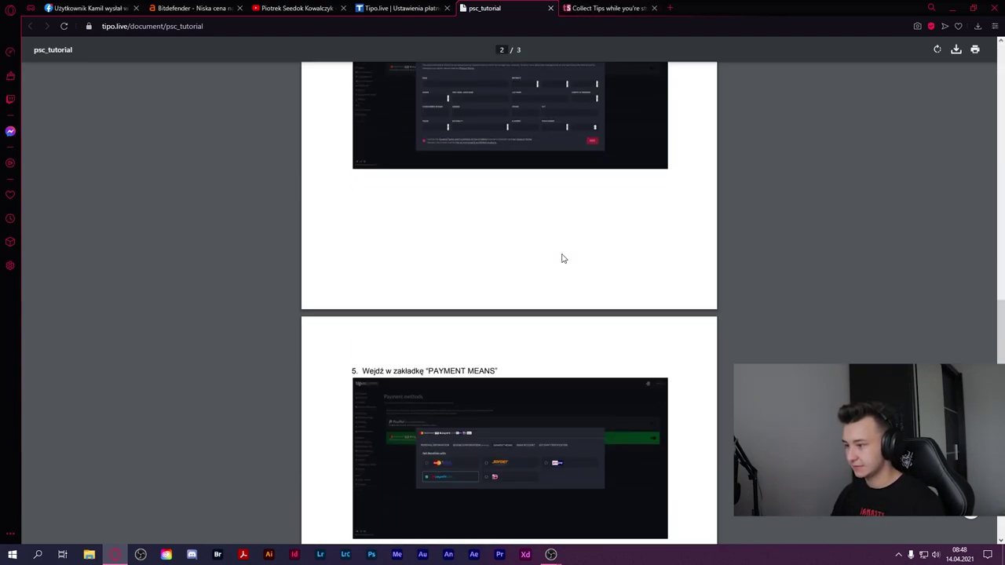
scroll(561, 255, down, 3)
scroll(564, 355, up, 10)
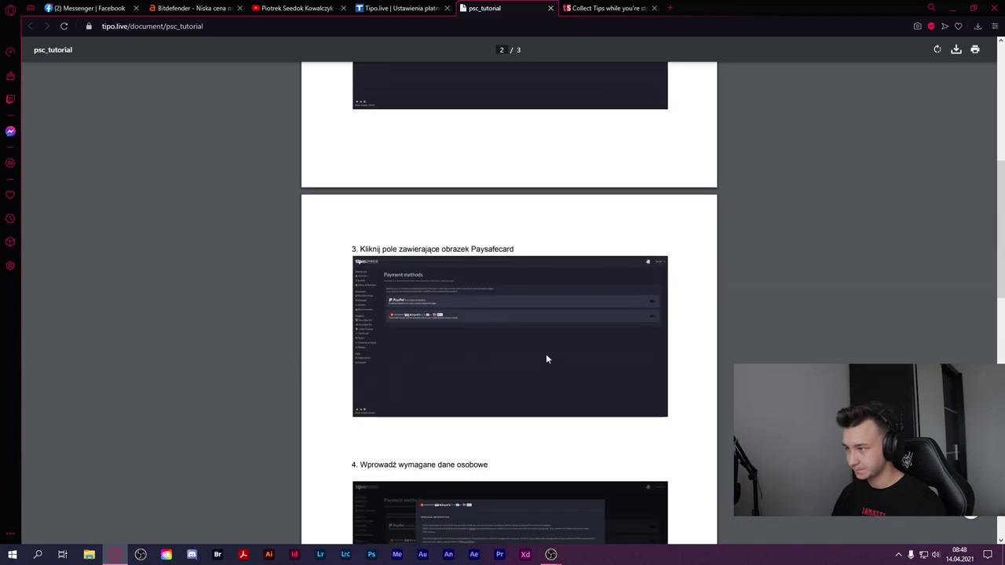
scroll(546, 354, up, 10)
click(589, 8)
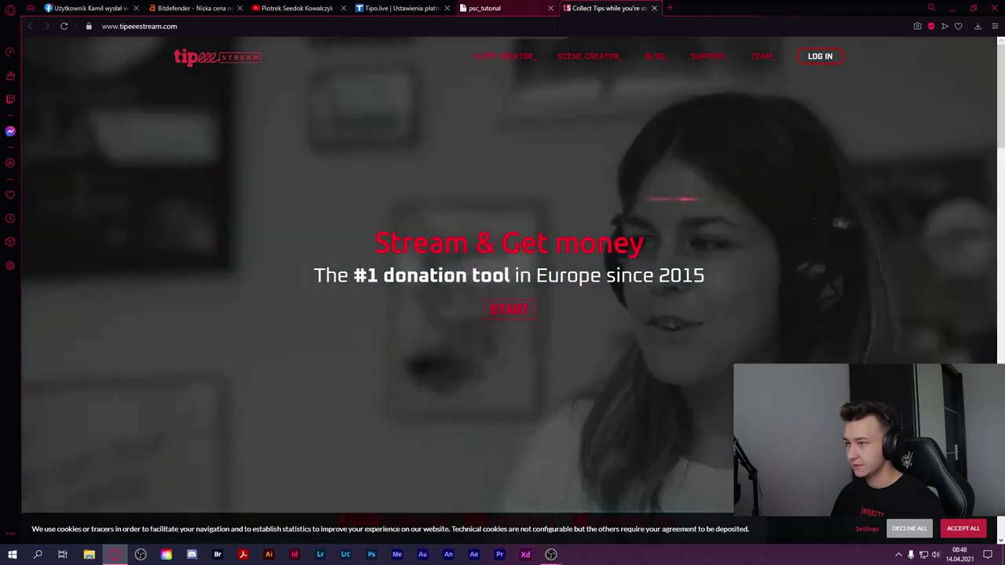
click(814, 65)
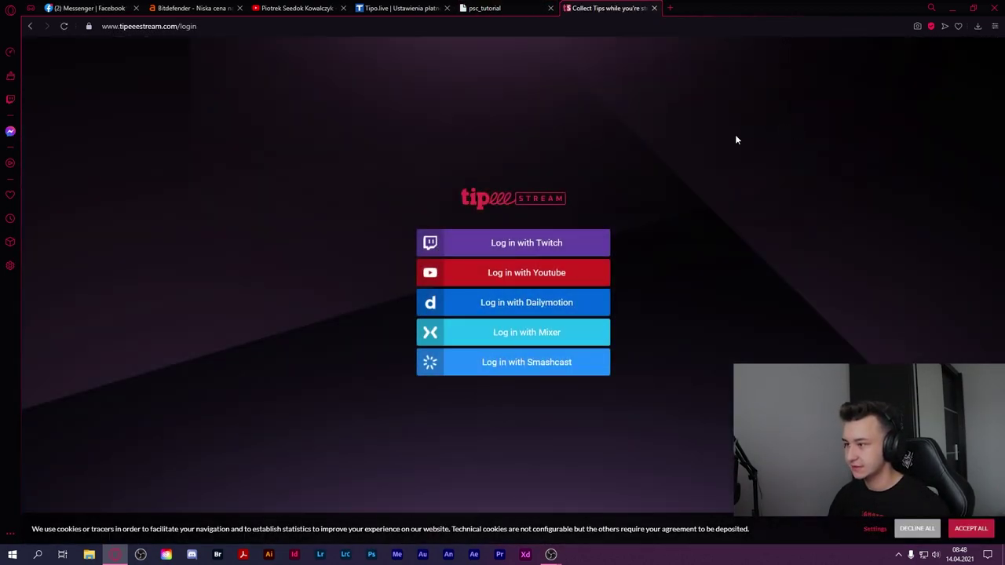
- Sign in to Tipeeestream with YouTube, choosing the Google account
click(511, 271)
scroll(471, 314, down, 1)
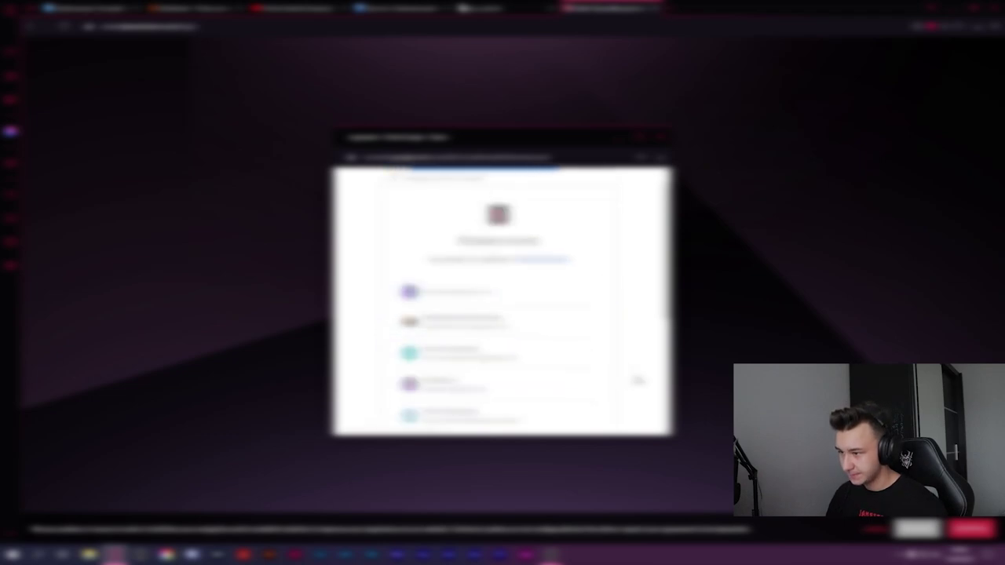
scroll(620, 369, down, 3)
scroll(534, 359, down, 2)
scroll(534, 358, up, 5)
click(505, 337)
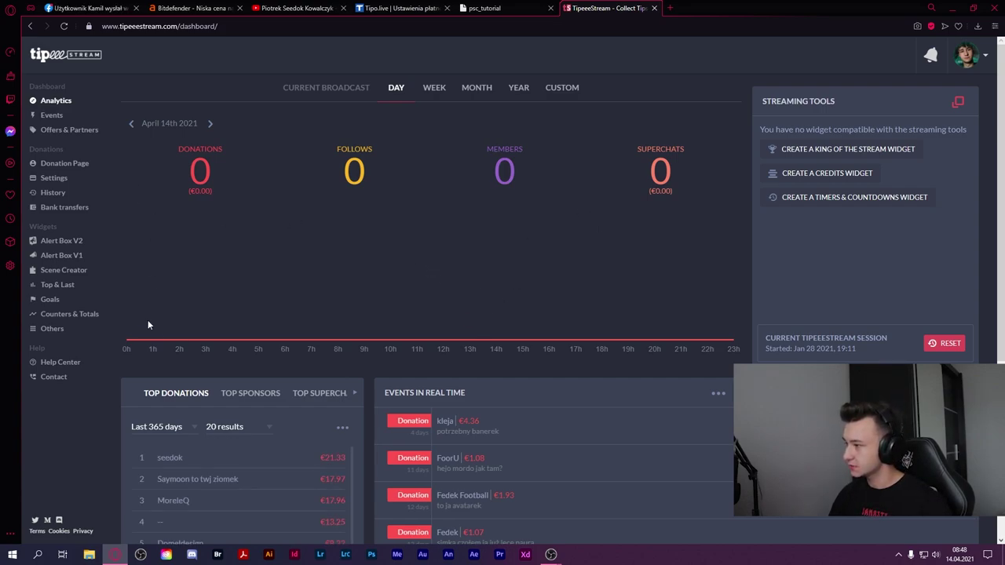
- Look over the dashboard's daily stats, top donations and real-time donation events
scroll(522, 436, down, 2)
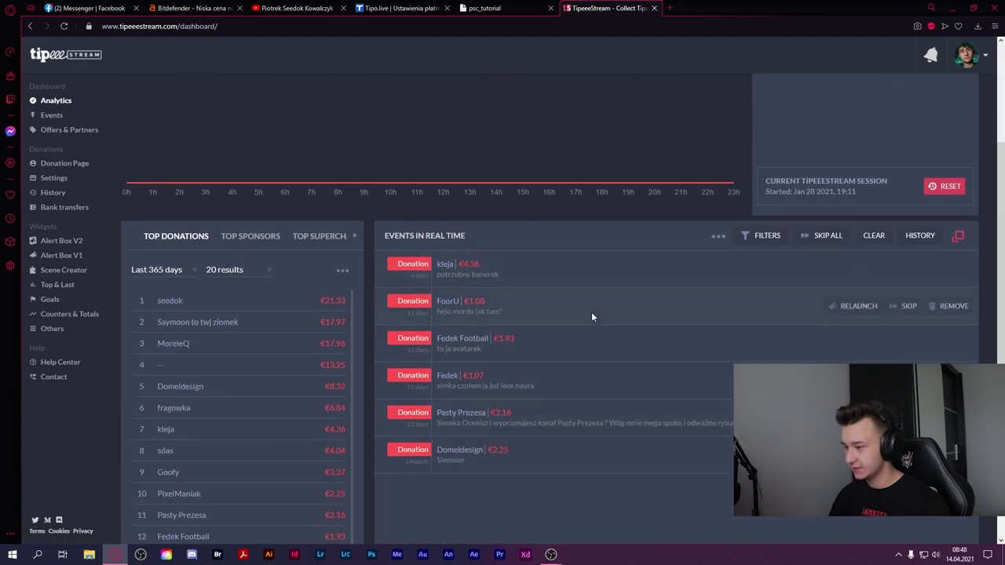
scroll(181, 365, up, 2)
scroll(218, 336, down, 1)
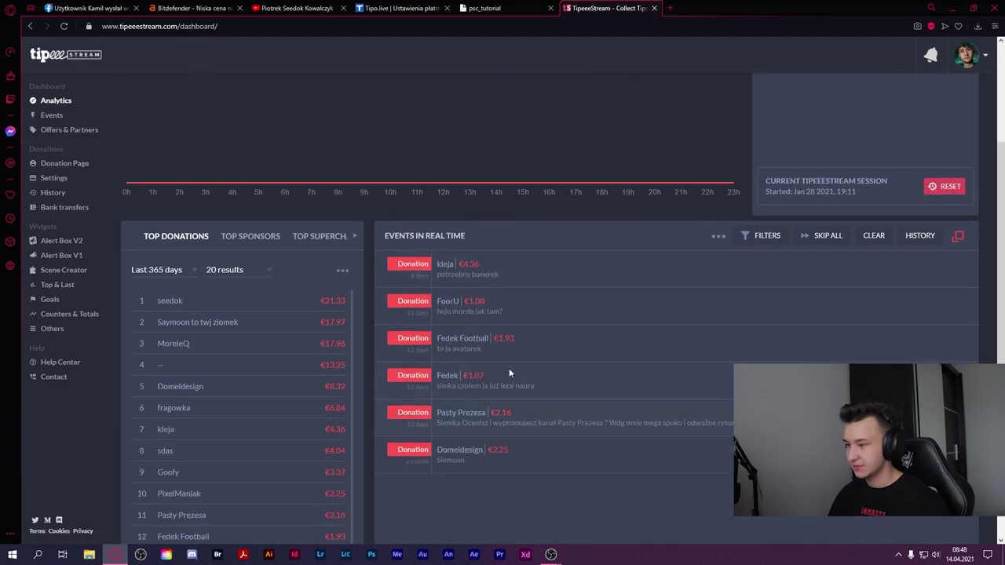
scroll(509, 373, up, 1)
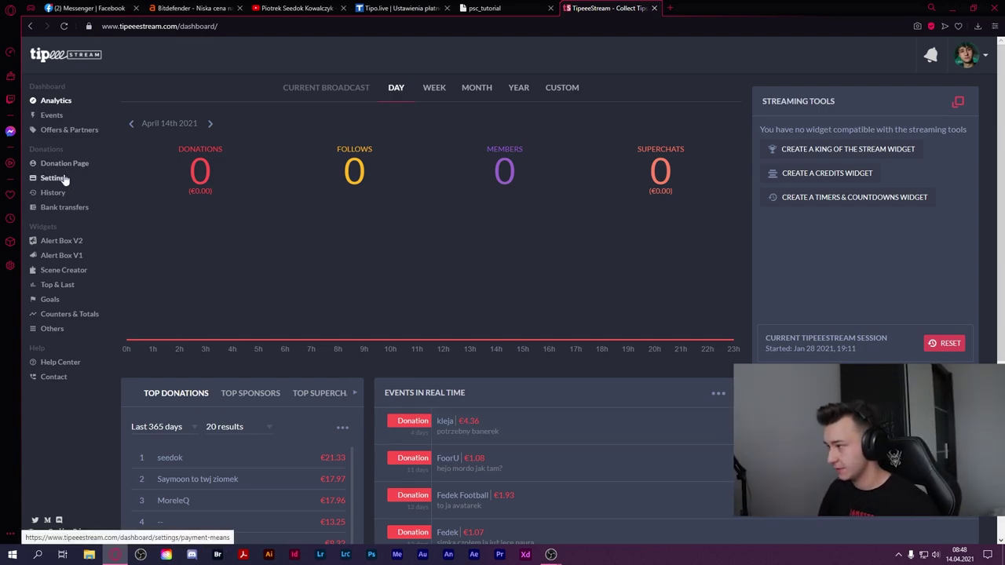
- Look over bank transfers, then check the Donation Page settings and its page address
click(72, 209)
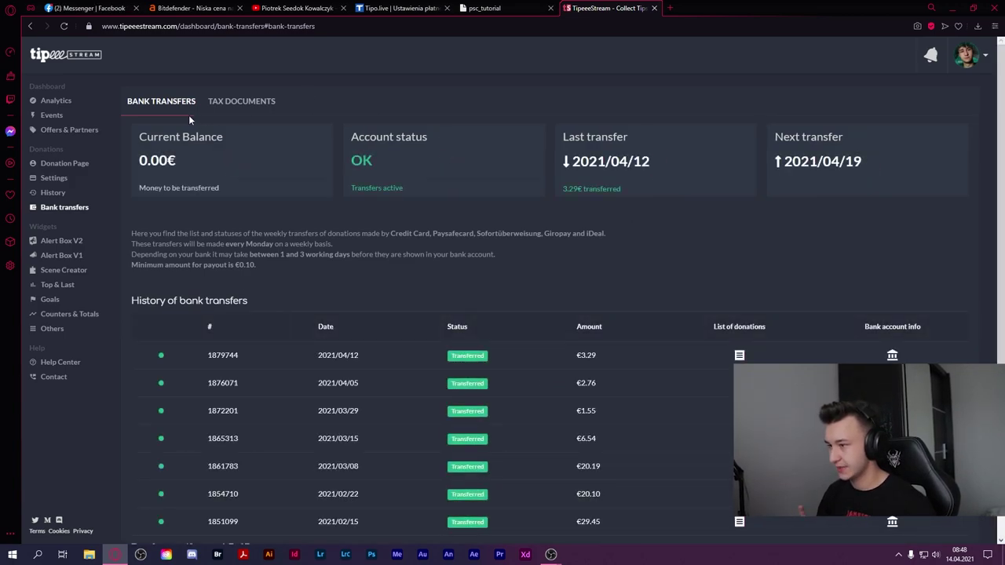
click(65, 163)
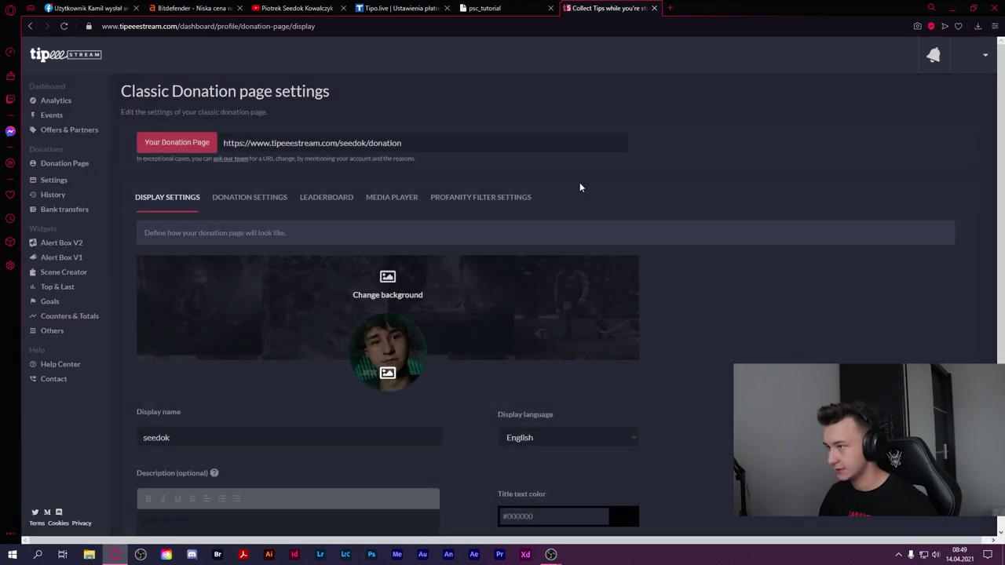
drag(406, 146, 223, 147)
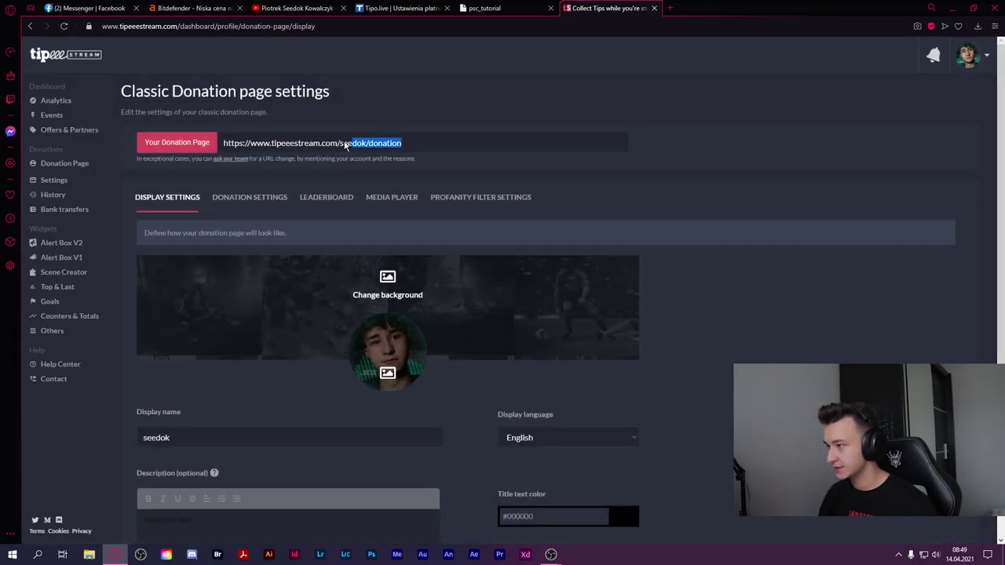
click(629, 174)
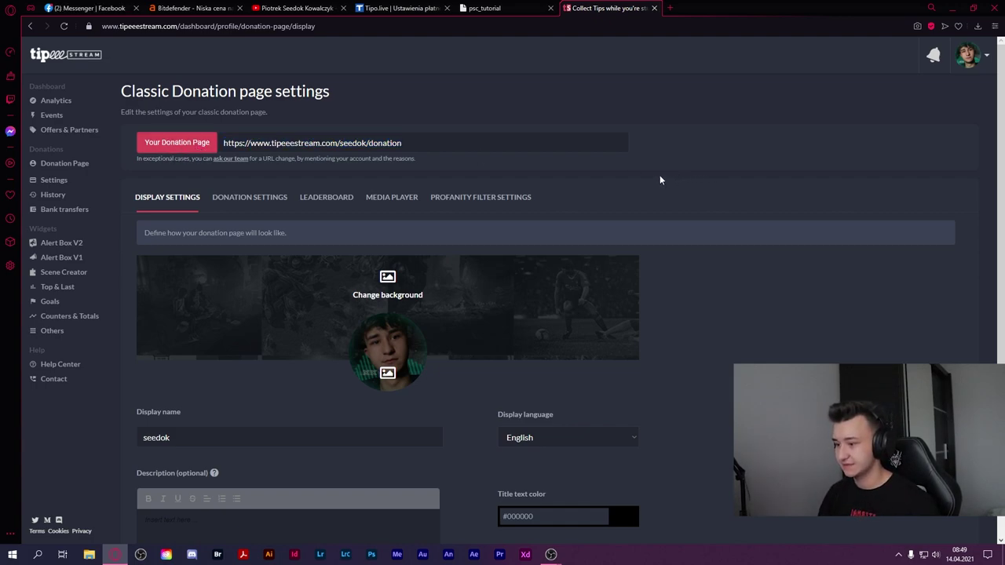
- Keep English as the display language, then open the account's payment settings
scroll(518, 354, down, 2)
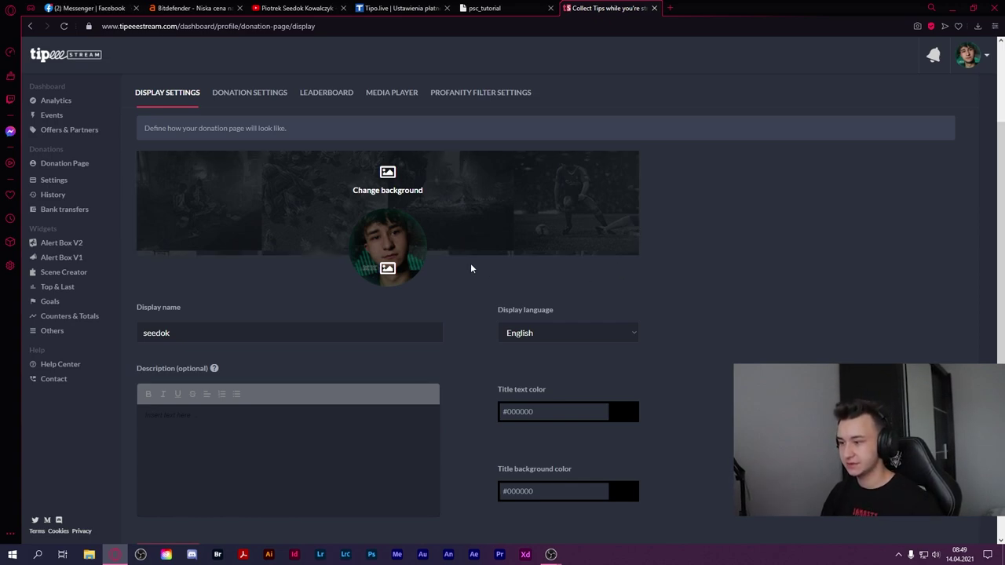
click(583, 331)
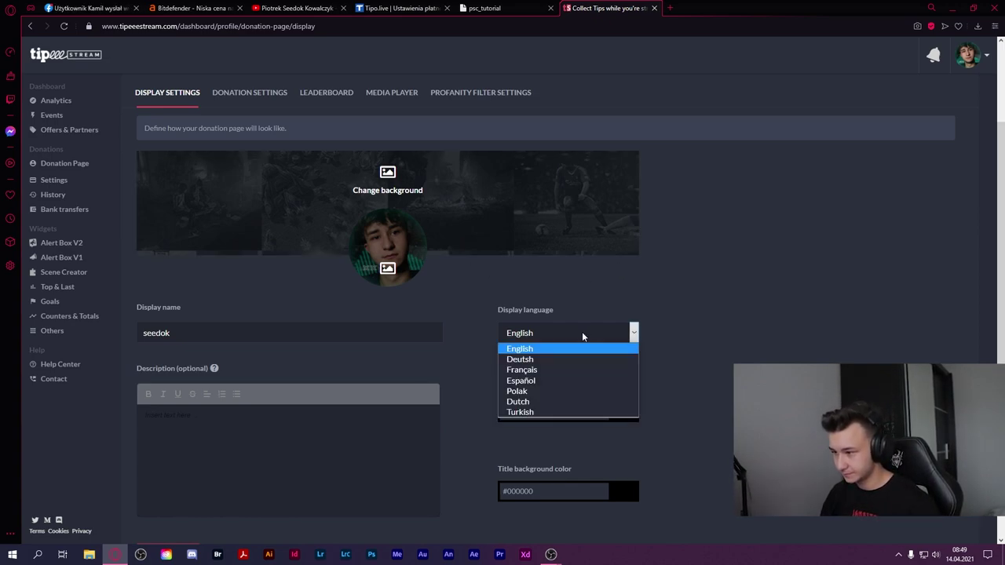
click(747, 351)
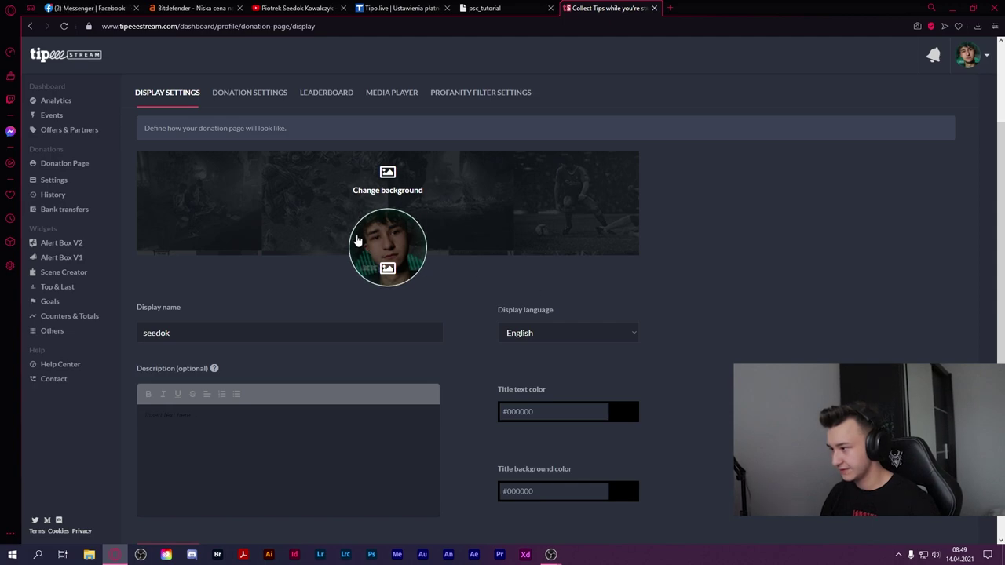
click(55, 181)
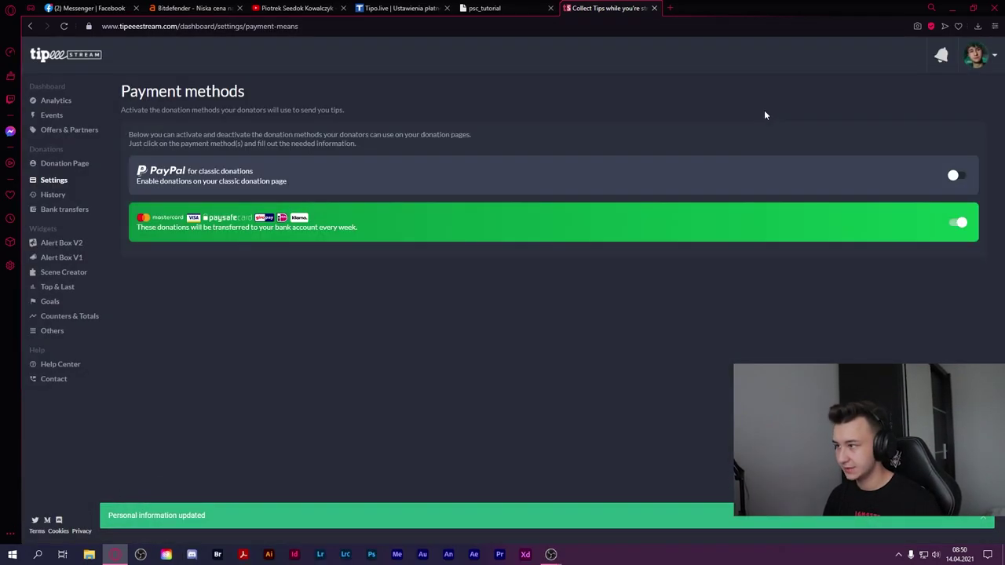
- Review donation History (latest €4.36, April 10, 2021) and close the PSC tutorial document
click(53, 195)
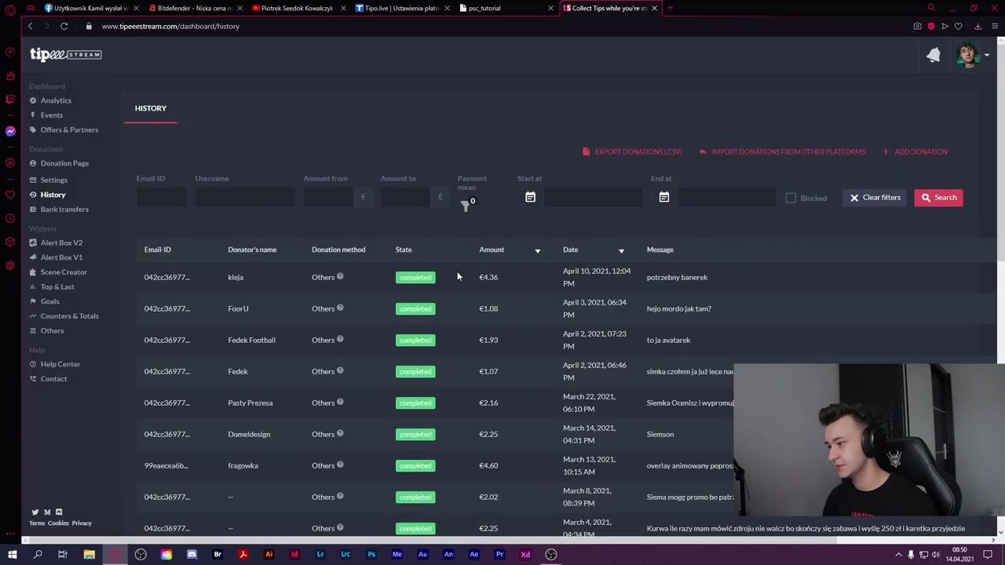
scroll(443, 231, down, 1)
scroll(348, 367, up, 1)
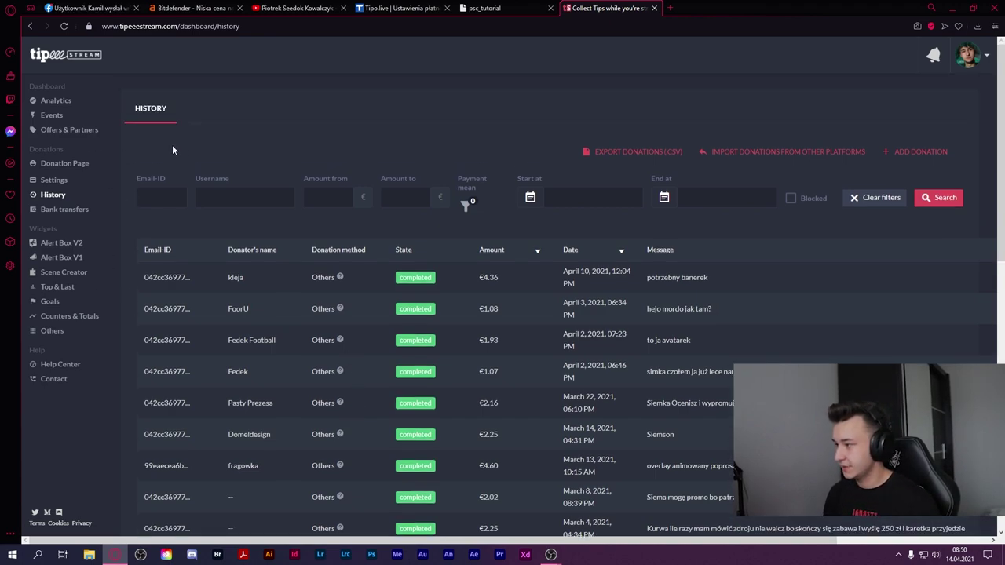
click(498, 8)
click(622, 8)
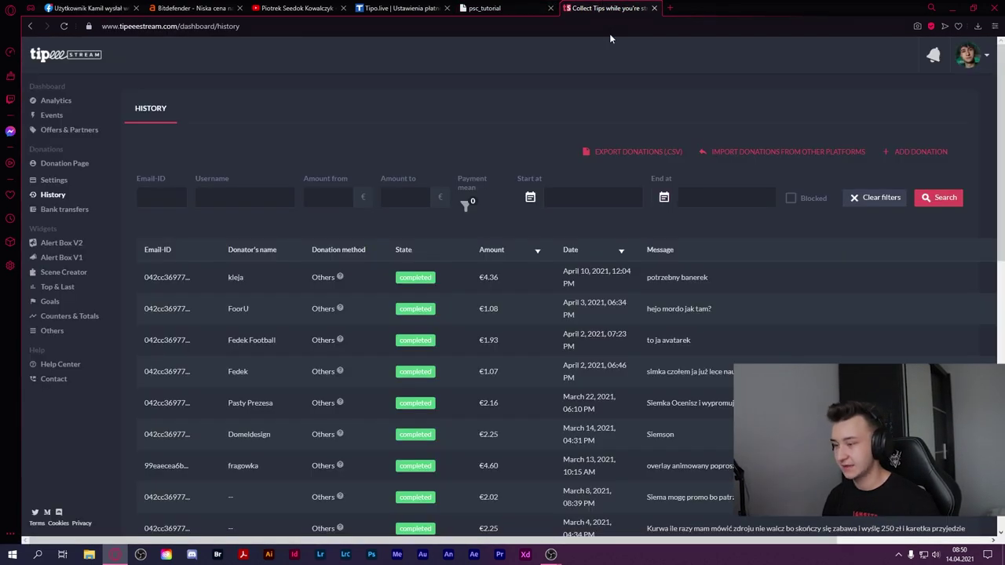
click(550, 8)
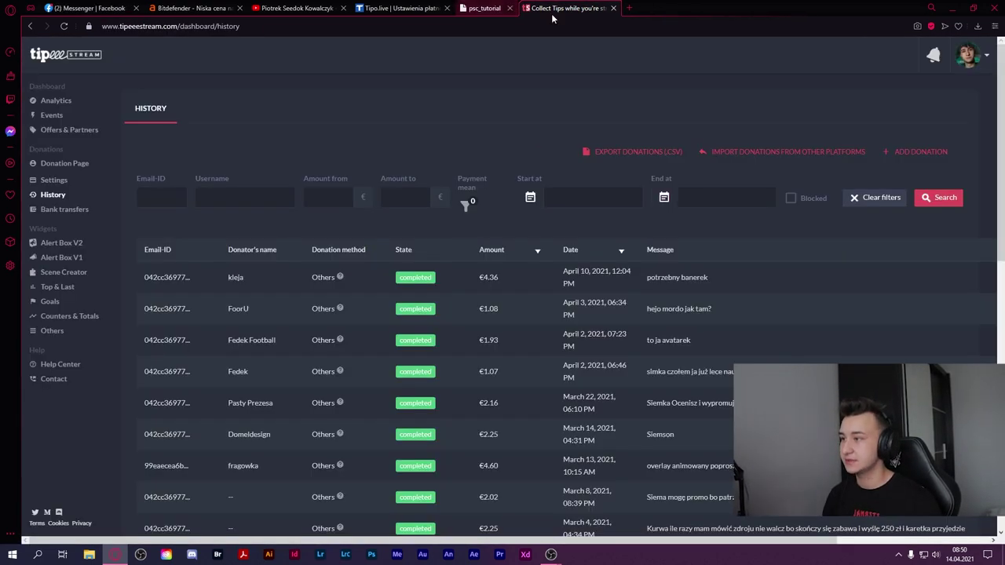
- Back in Tipo.live, browse the add-ons library (Dodatki) from the Narzędzia menu
key(ctrl+shift+Tab)
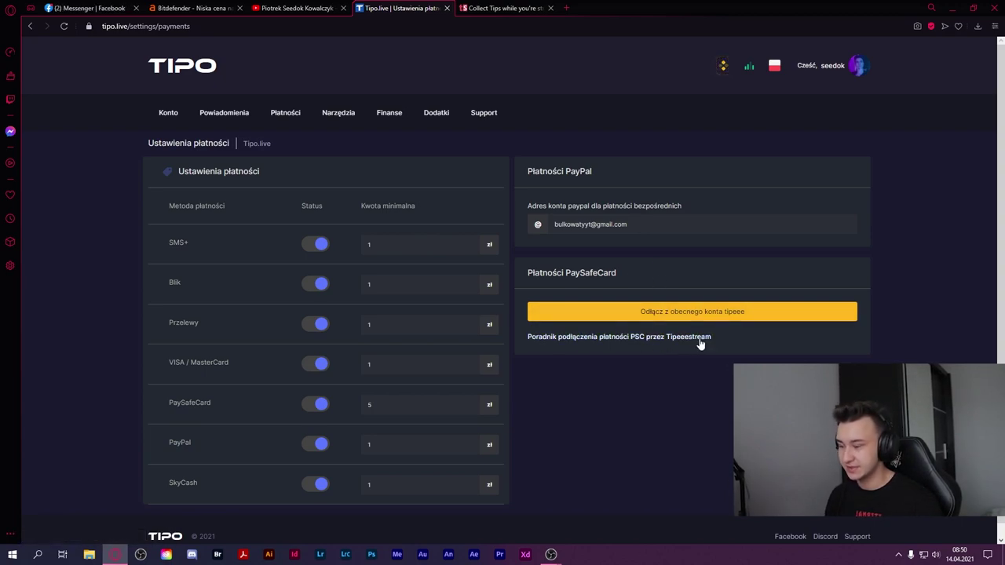
click(335, 119)
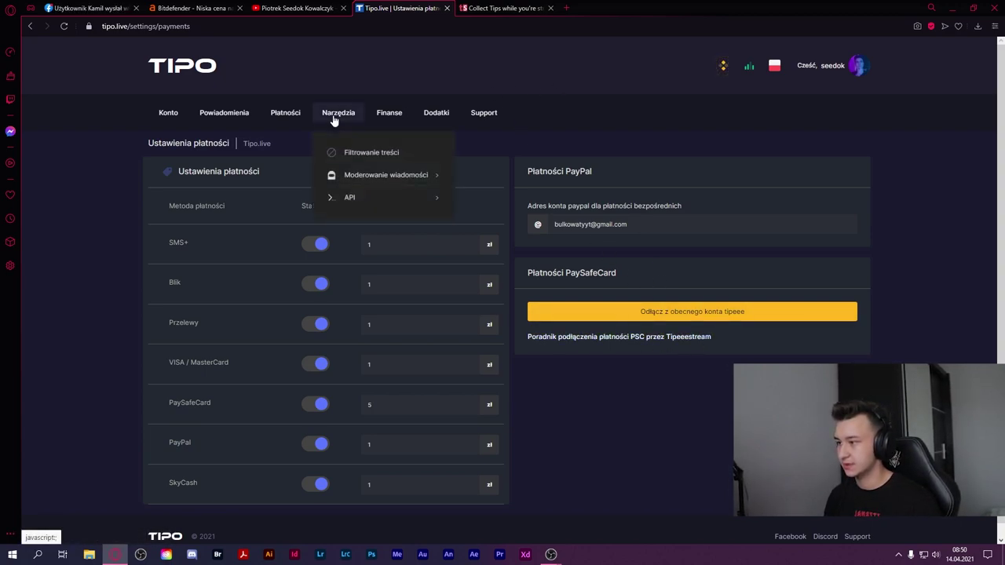
mouse_move(346, 174)
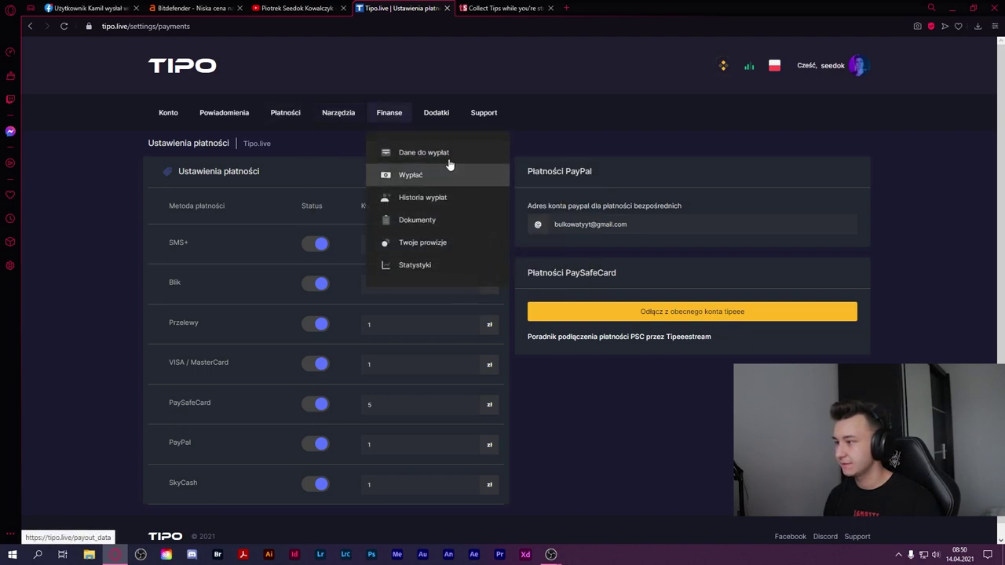
click(440, 121)
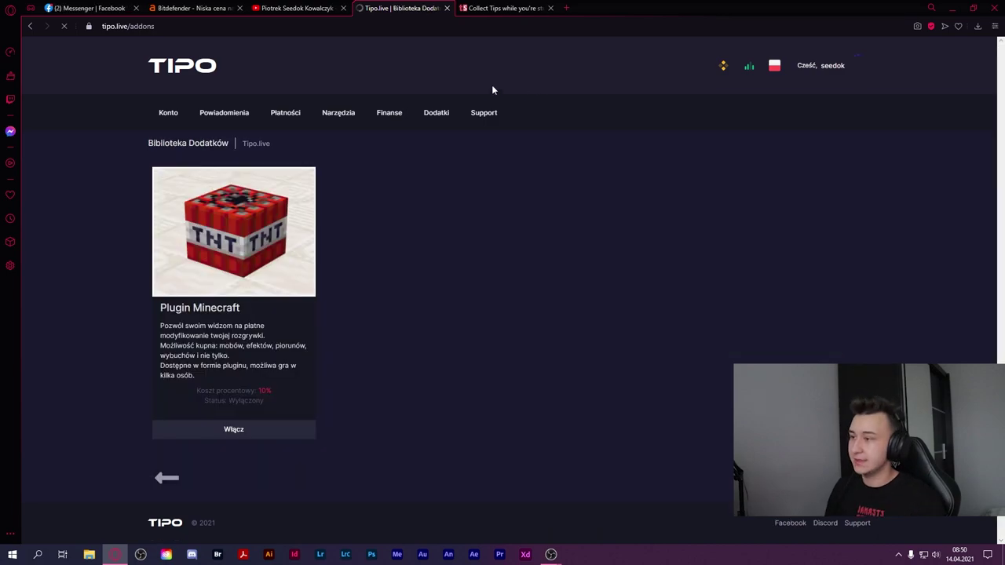
- Open Finanse > Dane do wypłat and dismiss the Nowe dane prywatne form unfilled
click(399, 119)
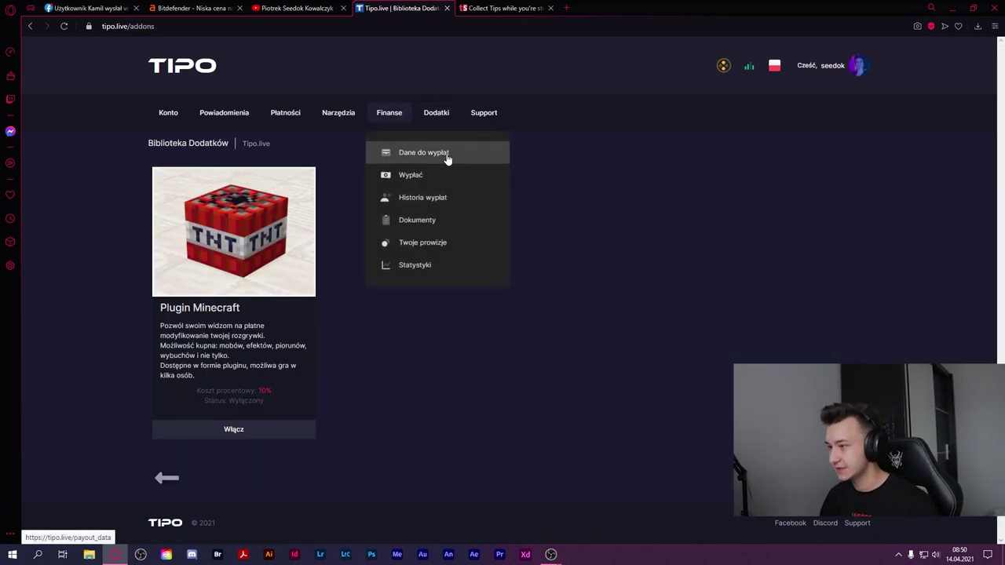
click(446, 154)
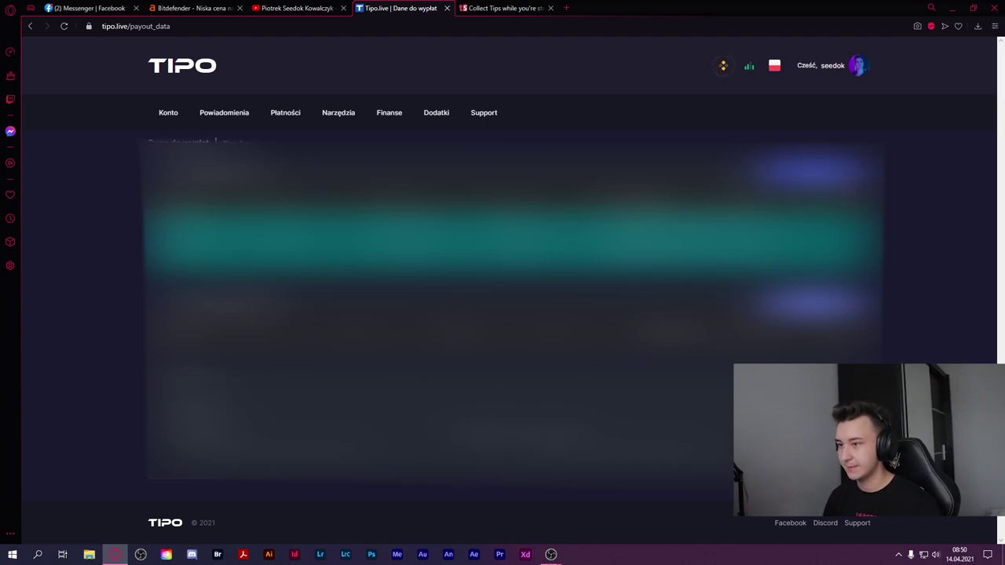
click(809, 168)
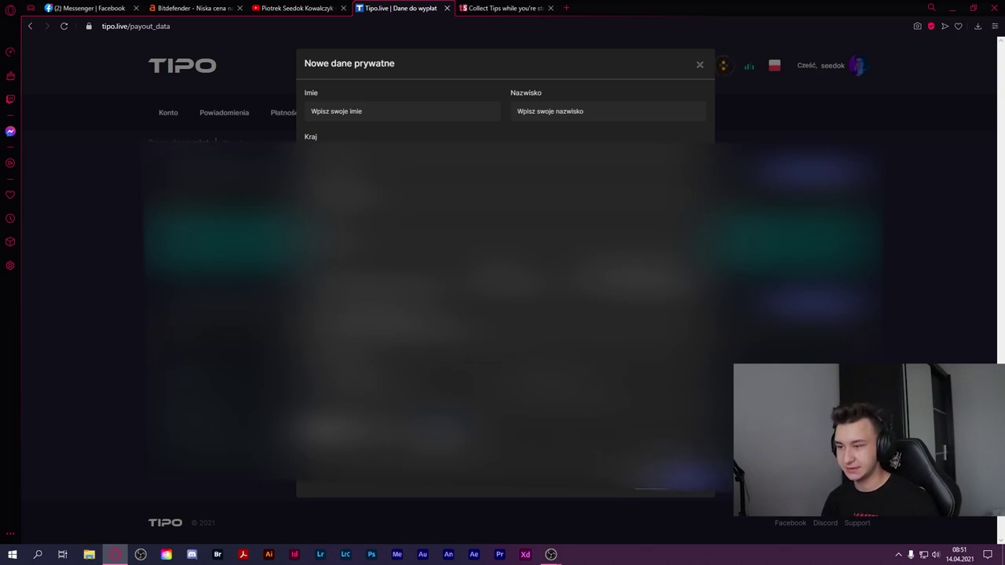
click(703, 63)
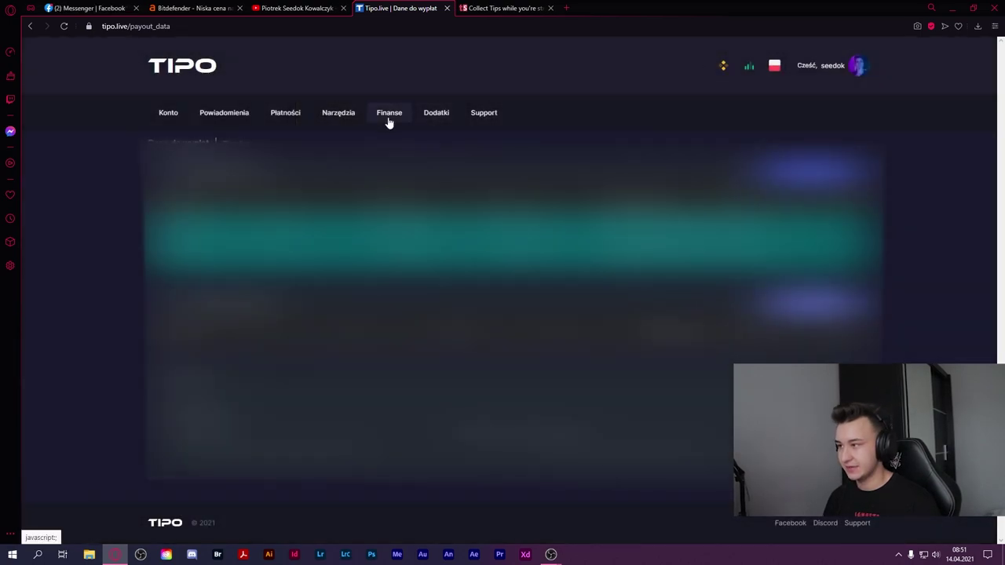
- Check the 0.6 zł SMS+ balance under Finanse > Wypłata, then view Konto > Panel
click(386, 119)
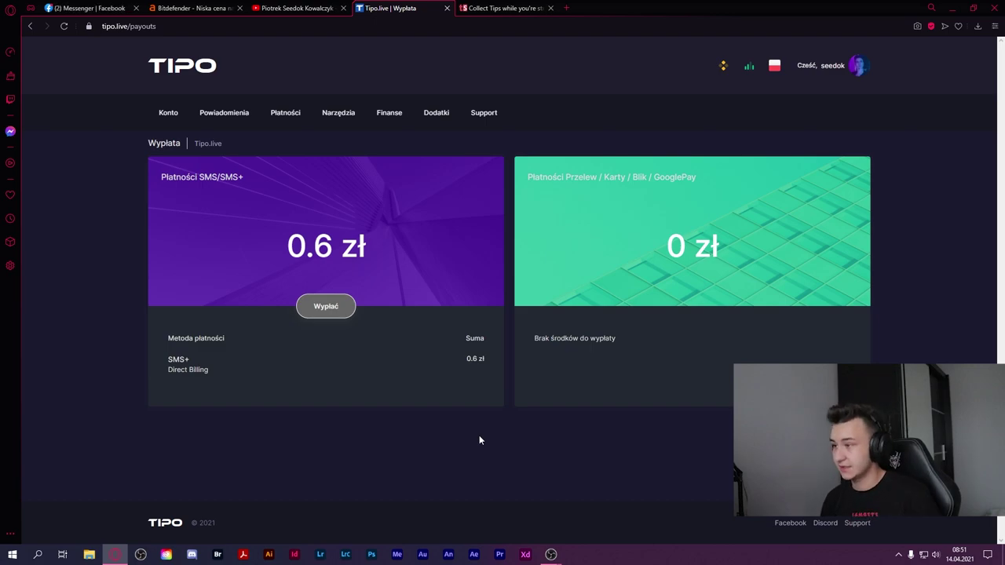
mouse_move(168, 113)
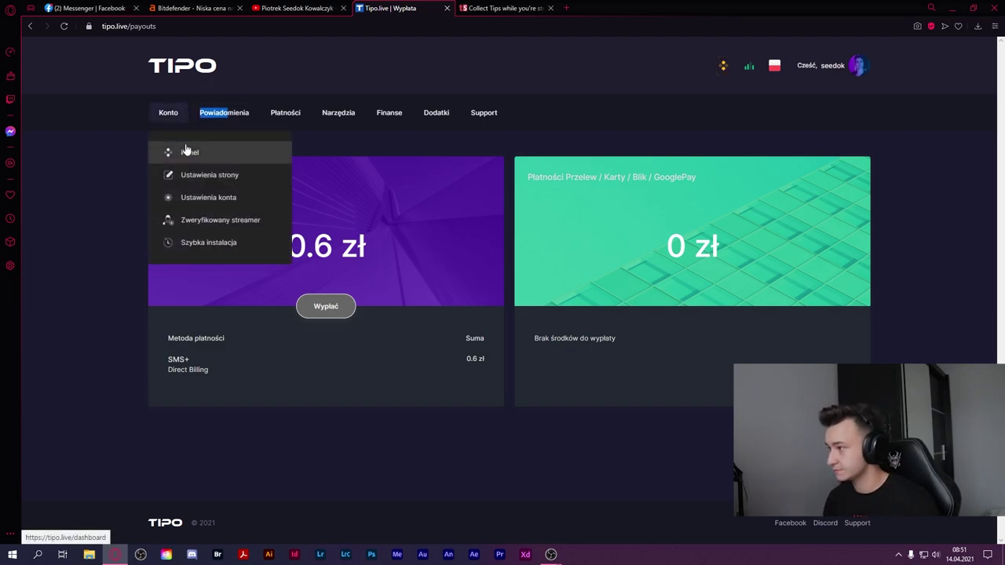
click(186, 149)
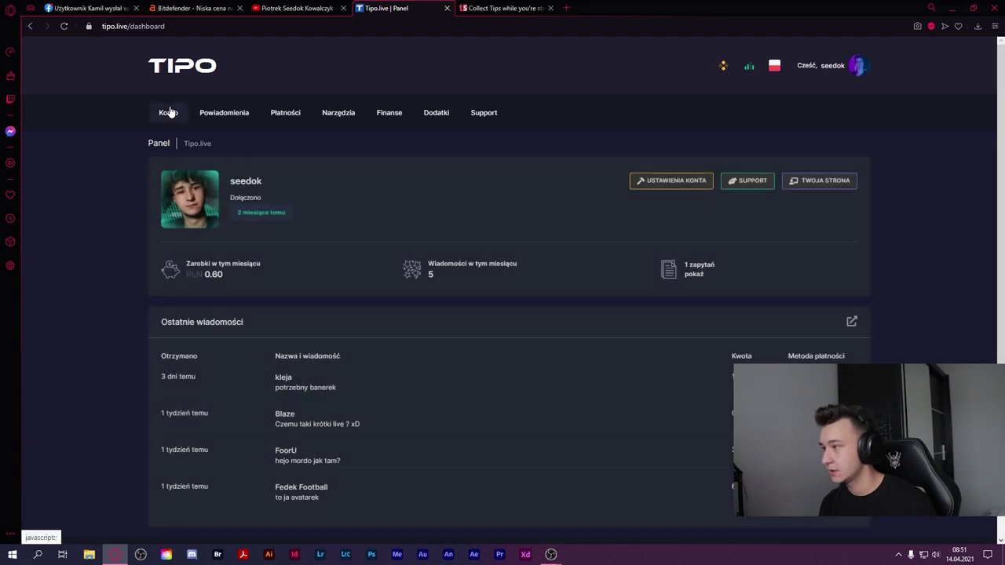
- Open Konto > Ustawienia strony and select the handle in the donation page address
mouse_move(168, 113)
click(210, 181)
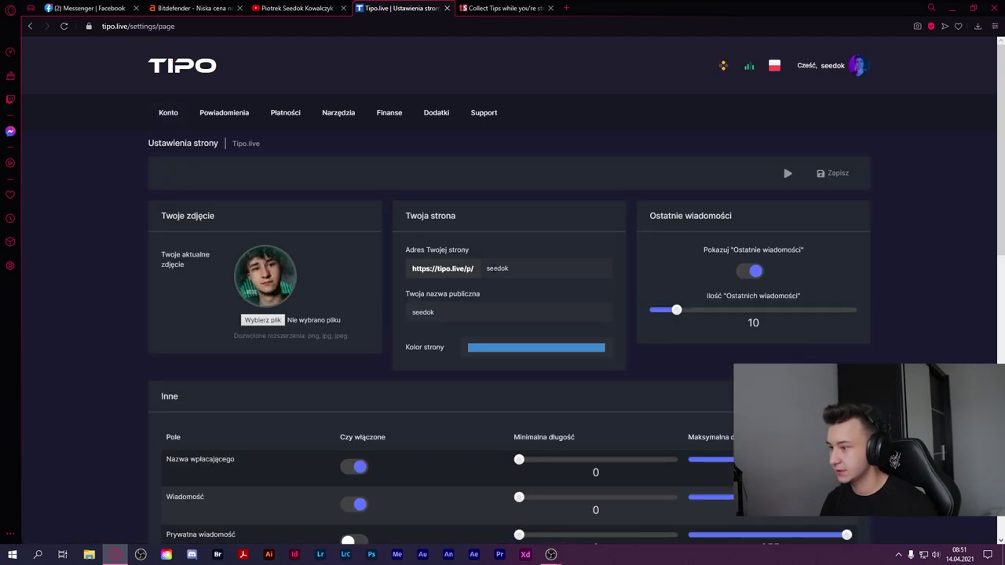
drag(514, 268, 429, 268)
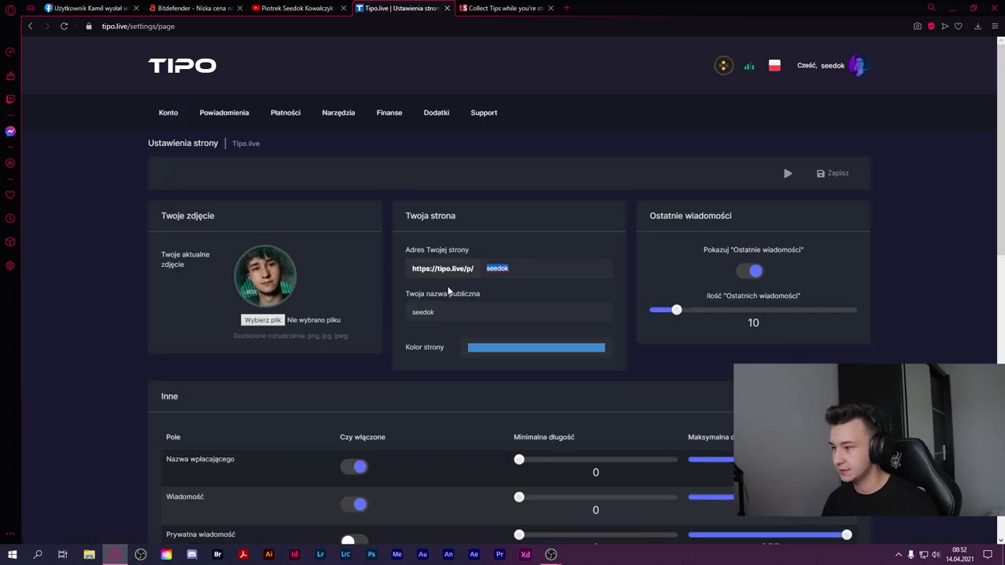
scroll(456, 236, down, 1)
click(457, 254)
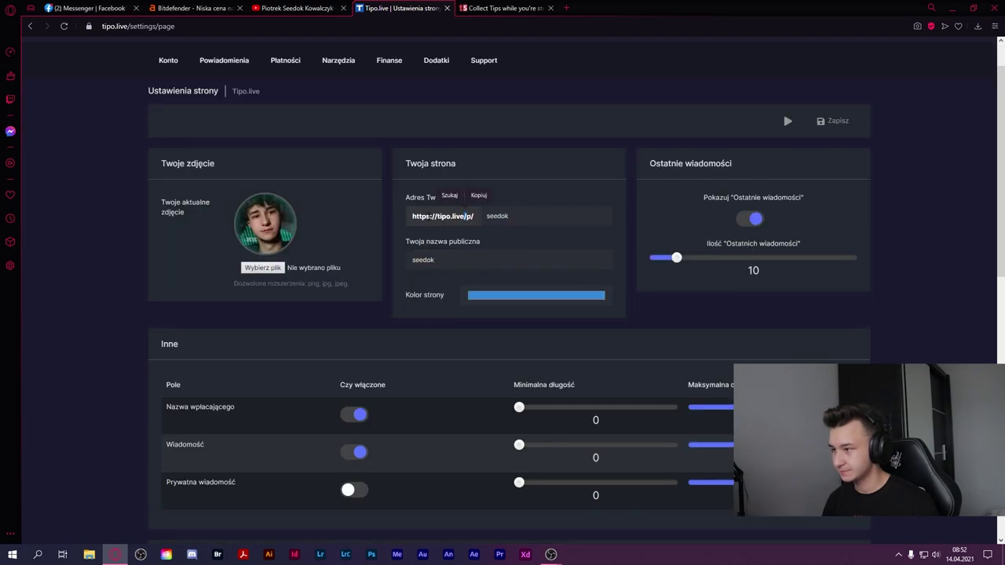
- In a new YouTube tab, expand the video description to find the Donate 2(PSC) link
click(566, 7)
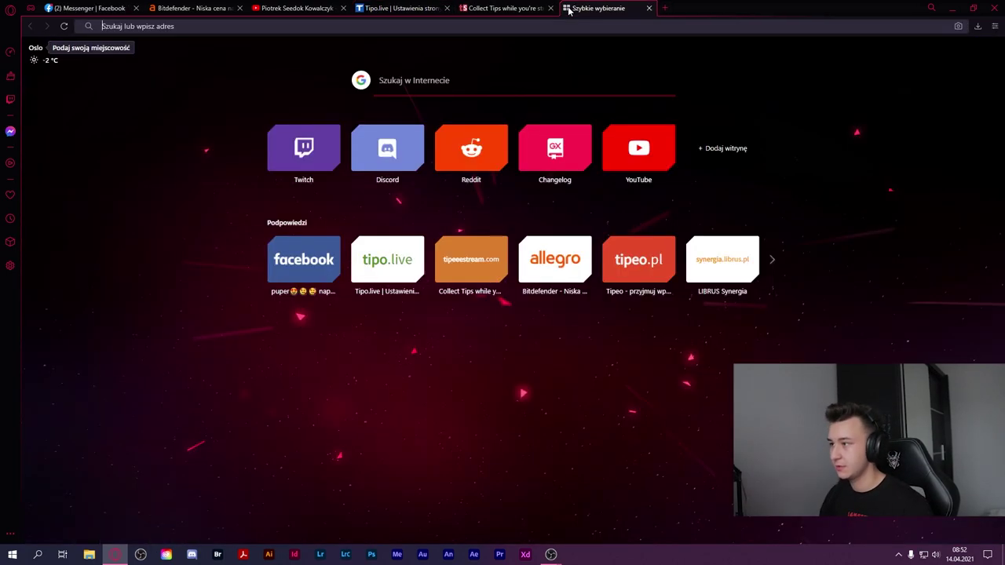
text(y)
key(Return)
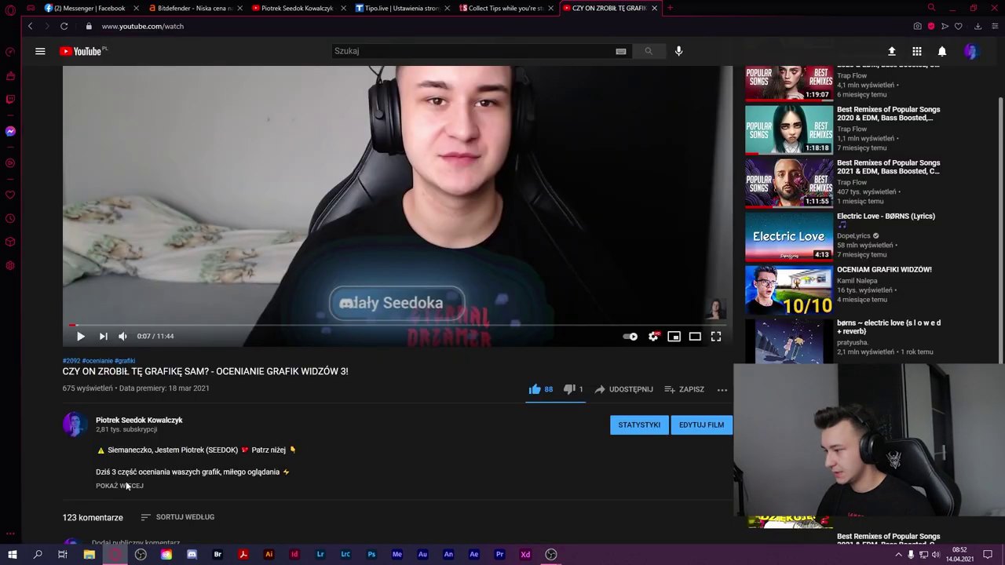
click(119, 486)
scroll(125, 486, down, 3)
scroll(152, 333, down, 2)
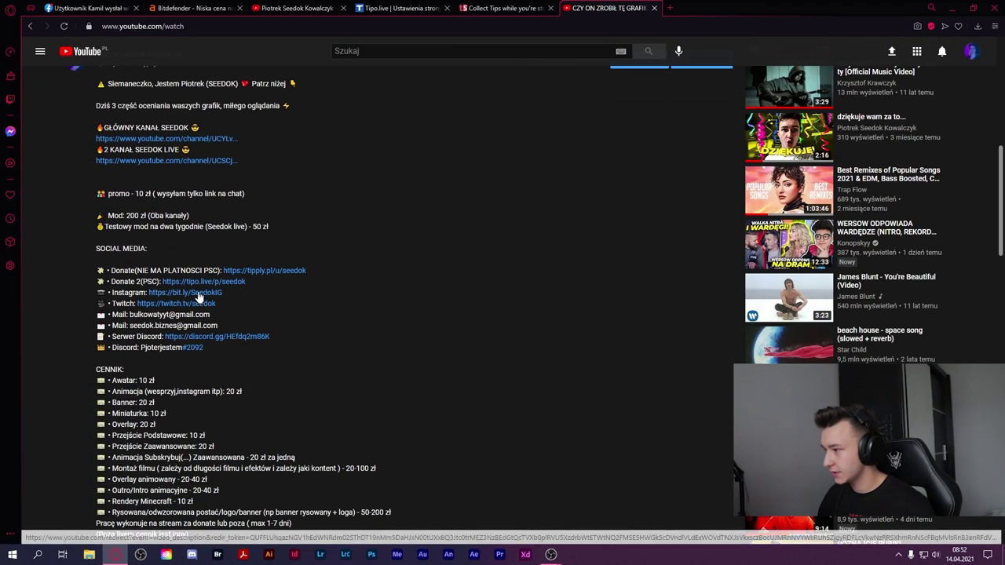
key(ctrl+shift+Tab)
key(ctrl+shift+Tab)
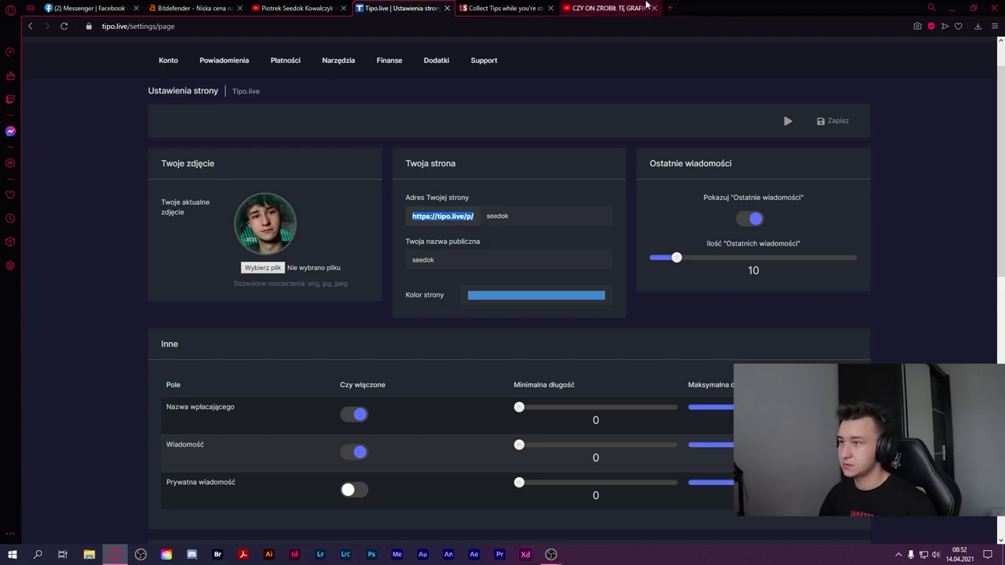
click(670, 8)
text(https://tipo.live/p/)
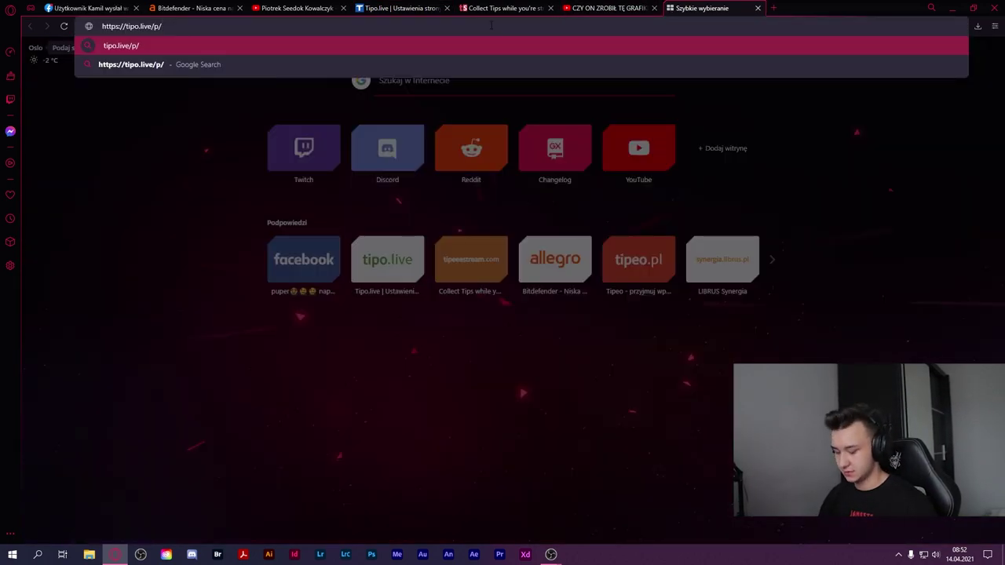
text(seedok)
key(ctrl+a)
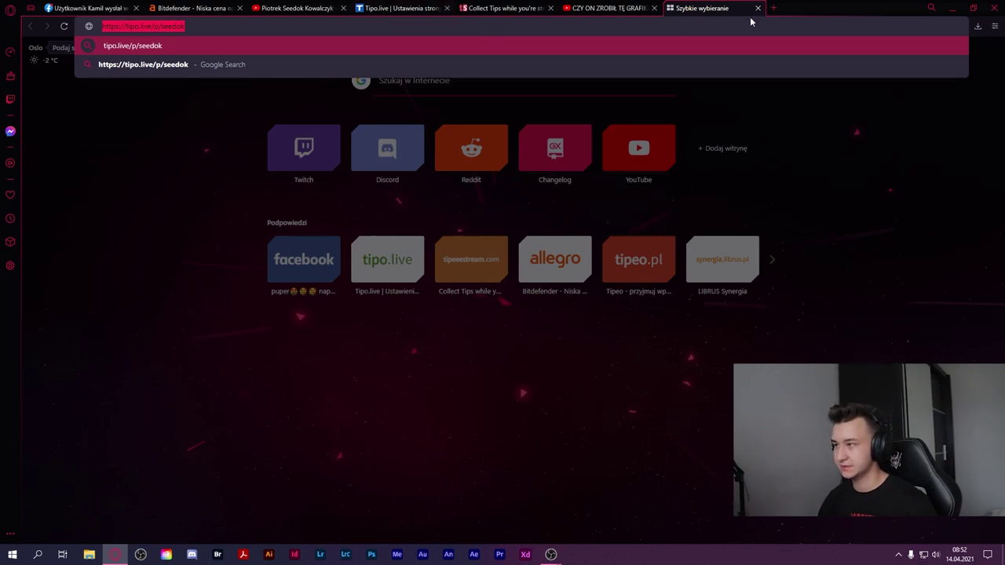
key(Return)
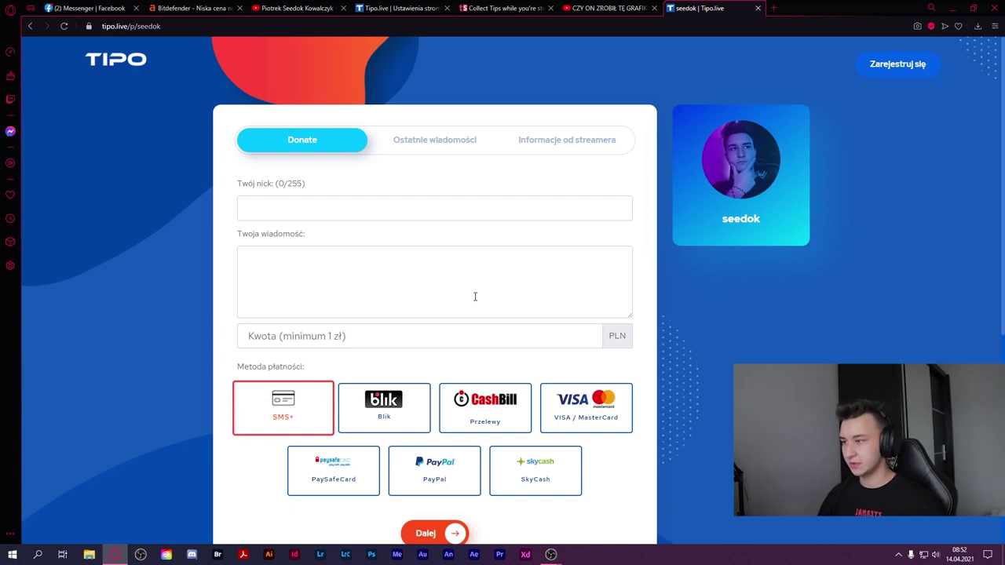
- View the streamer information, then the donate form with 1 zł minimum and seven payment methods
click(567, 150)
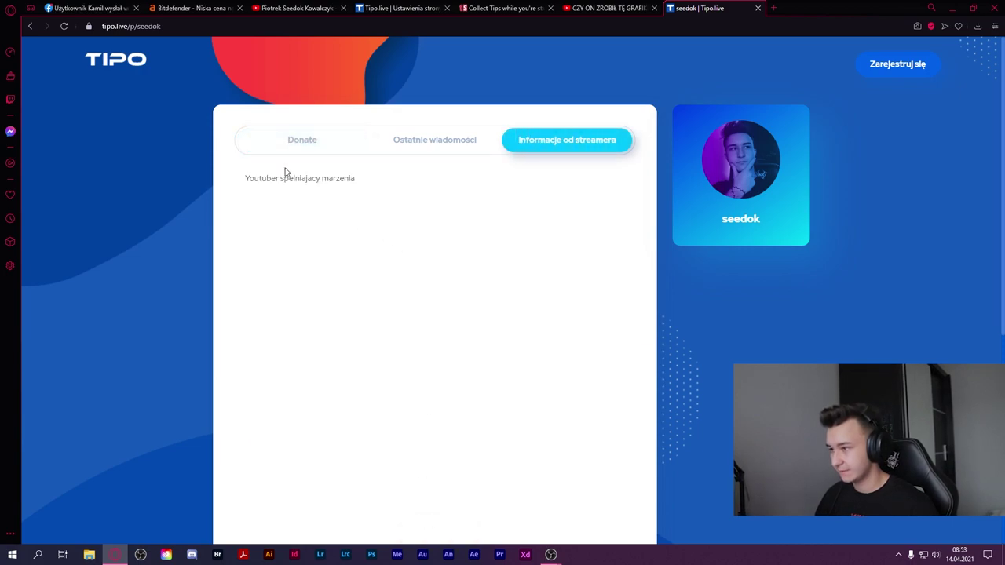
click(303, 155)
scroll(666, 438, down, 3)
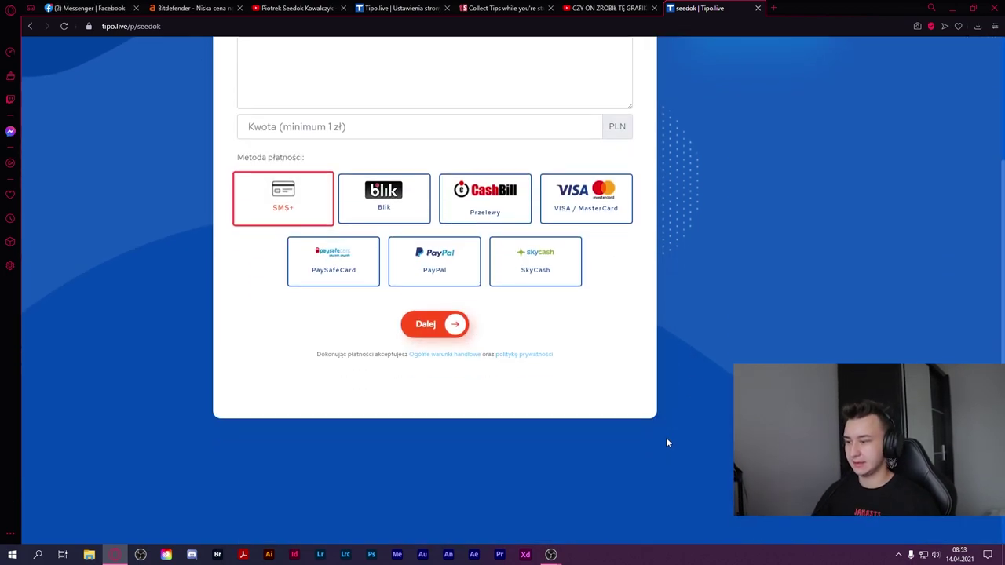